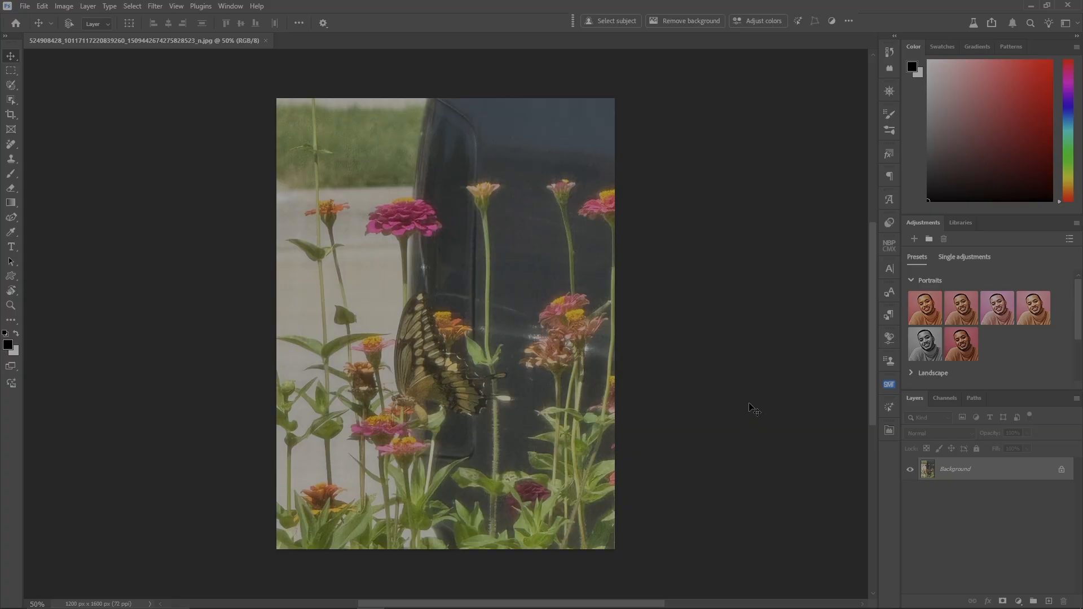
- Duplicate the butterfly photo's background layer and open the copy in Topaz Photo AI
{"action": "key", "text": "ctrl+j"}
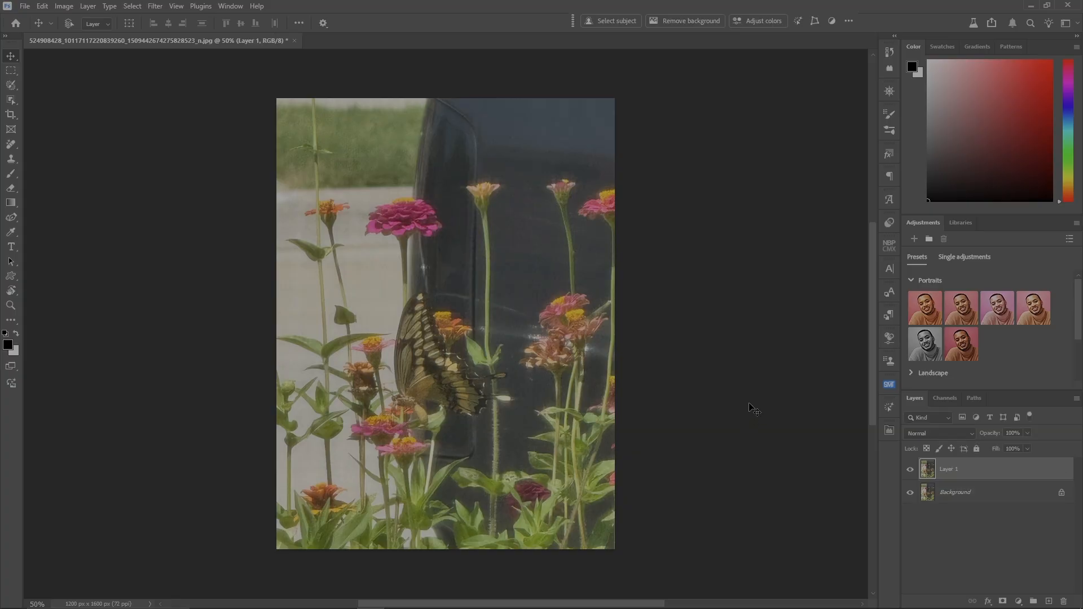
{"action": "key", "text": "alt+l"}
{"action": "key", "text": "o"}
{"action": "key", "text": "Return"}
{"action": "left_click", "coordinate": [155, 7]}
{"action": "mouse_move", "coordinate": [535, 421]}
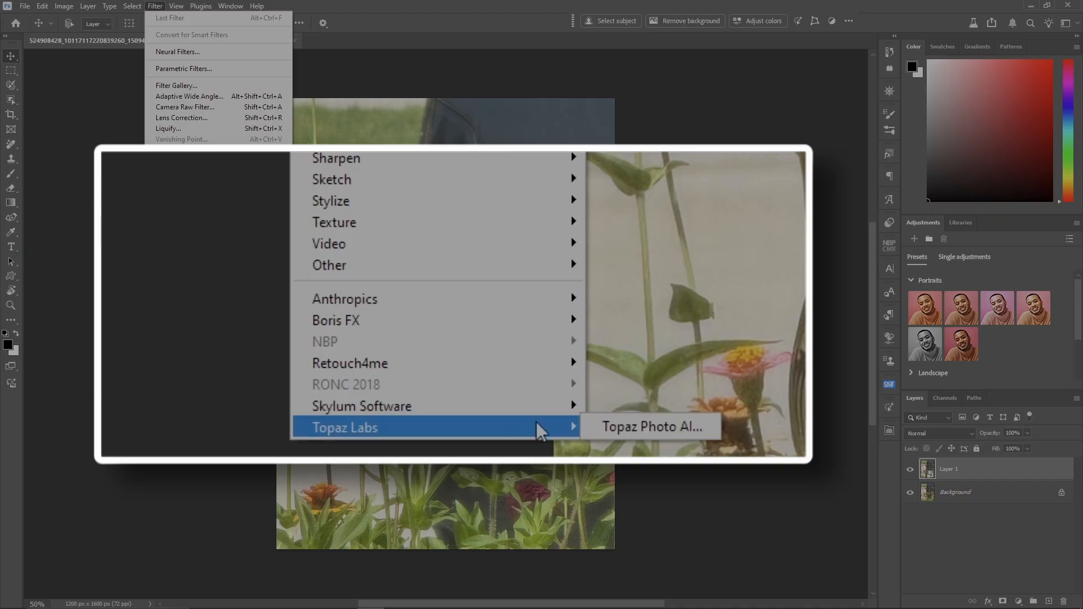
{"action": "left_click", "coordinate": [680, 427]}
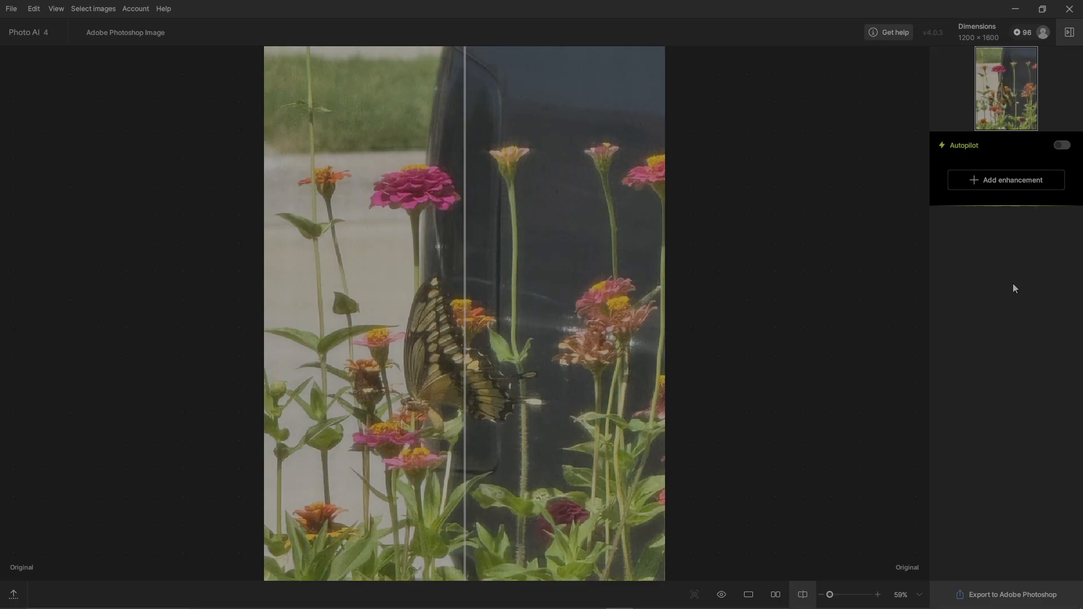
- Add a Denoise enhancement to the whole image using the Strong model at strength 29, and compare it with the original at 100%
{"action": "key", "text": "ctrl+1"}
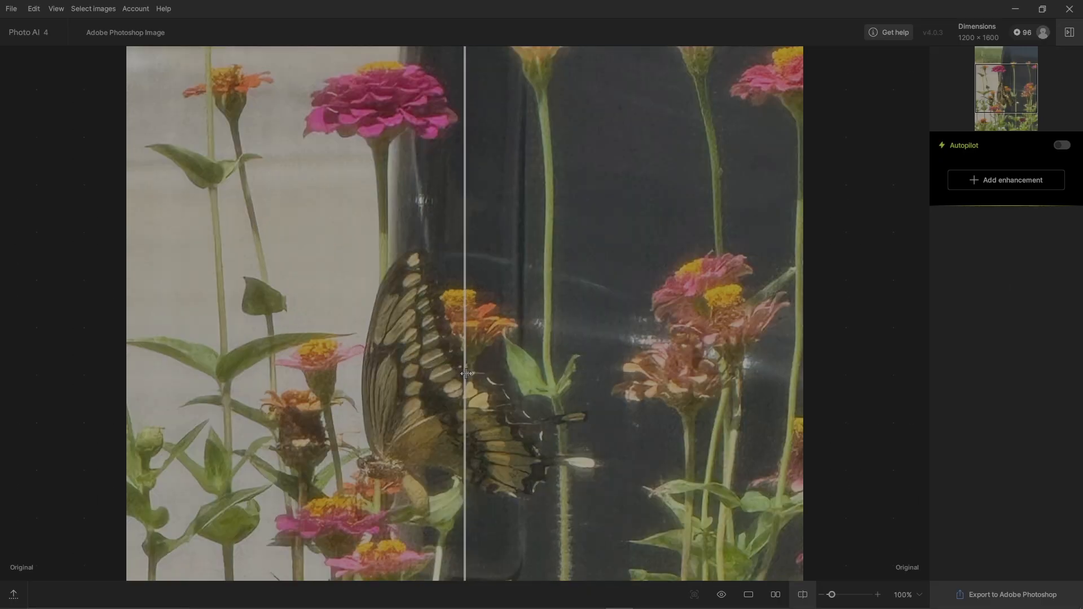
{"action": "left_click_drag", "start_coordinate": [466, 373], "coordinate": [575, 388]}
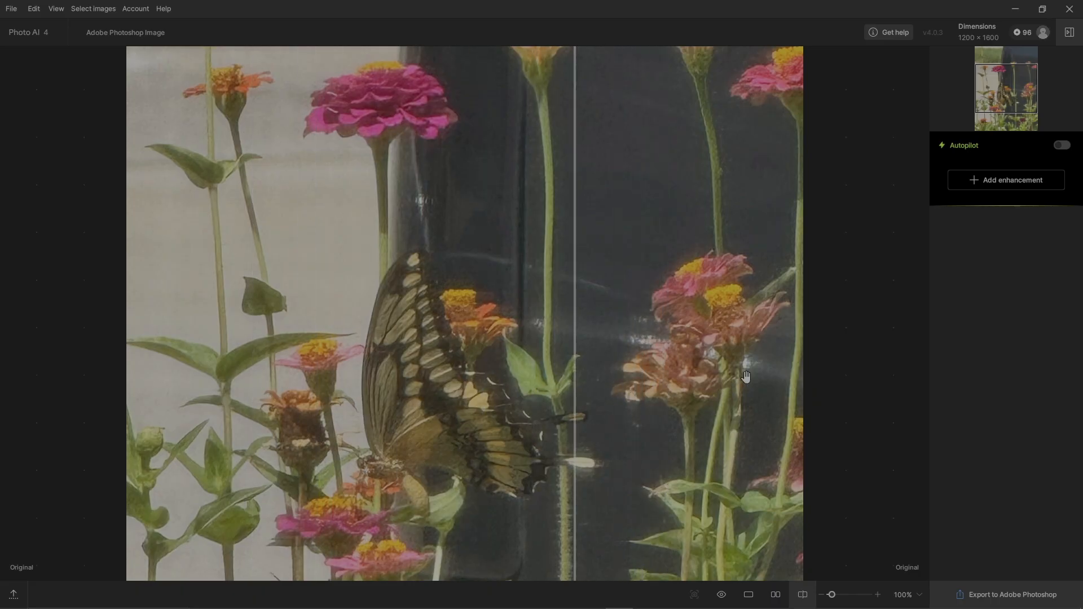
{"action": "left_click", "coordinate": [1006, 180]}
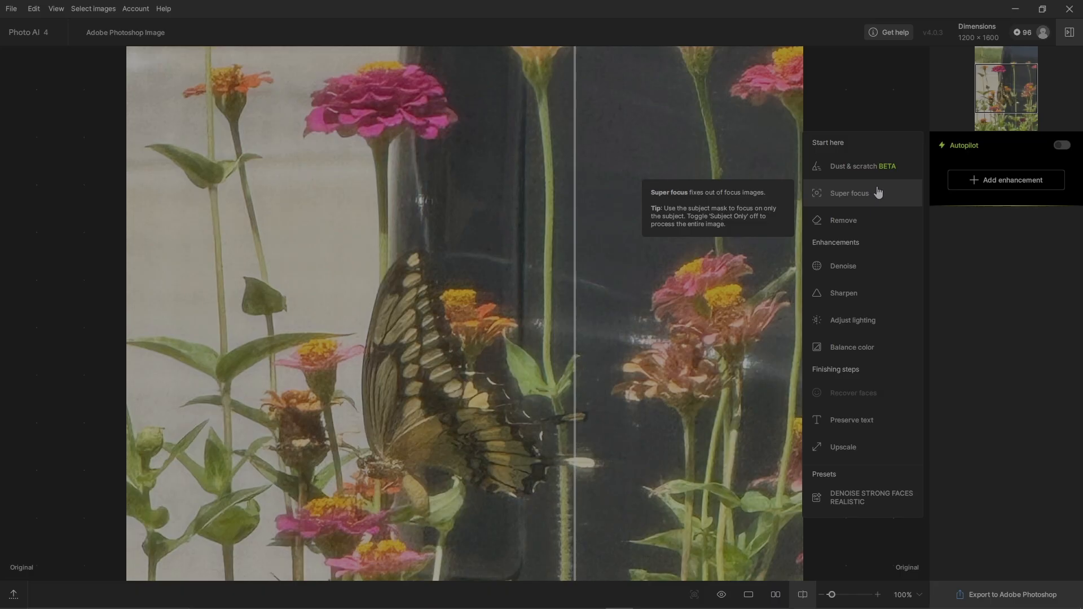
{"action": "left_click", "coordinate": [873, 267]}
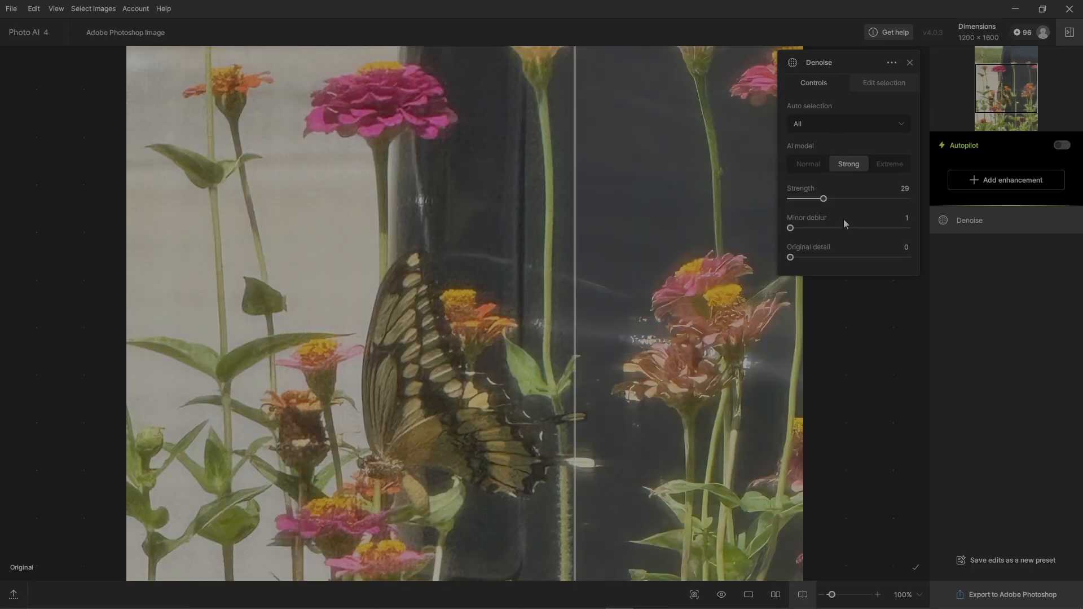
{"action": "left_click", "coordinate": [909, 62]}
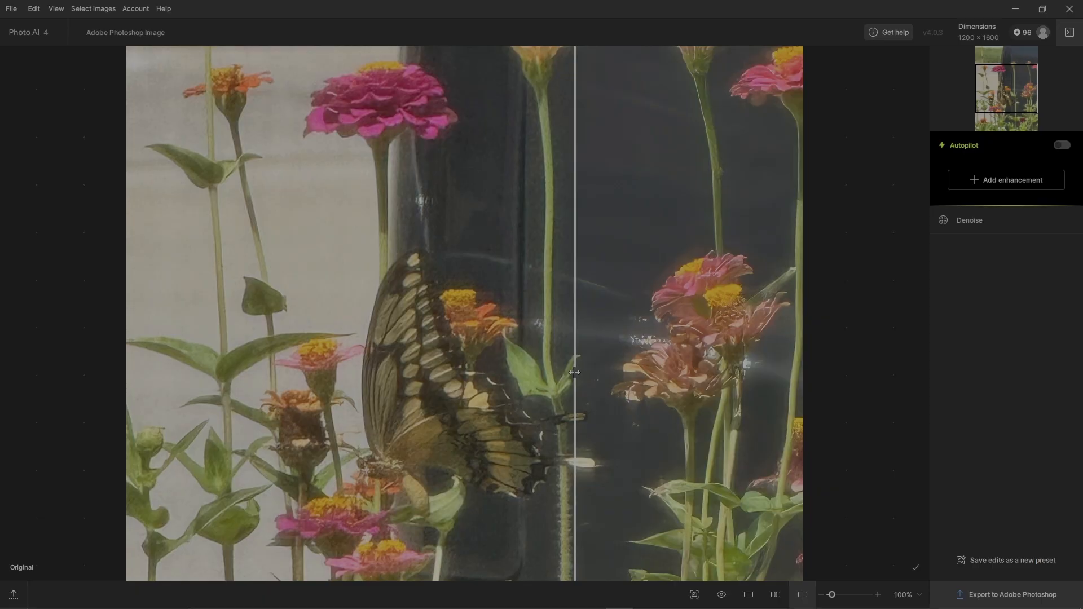
{"action": "left_click_drag", "start_coordinate": [574, 372], "coordinate": [440, 401]}
- Add a Sharpen enhancement to the subject using the Natural model, and compare the pink flower before and after at 200%
{"action": "left_click", "coordinate": [1011, 181]}
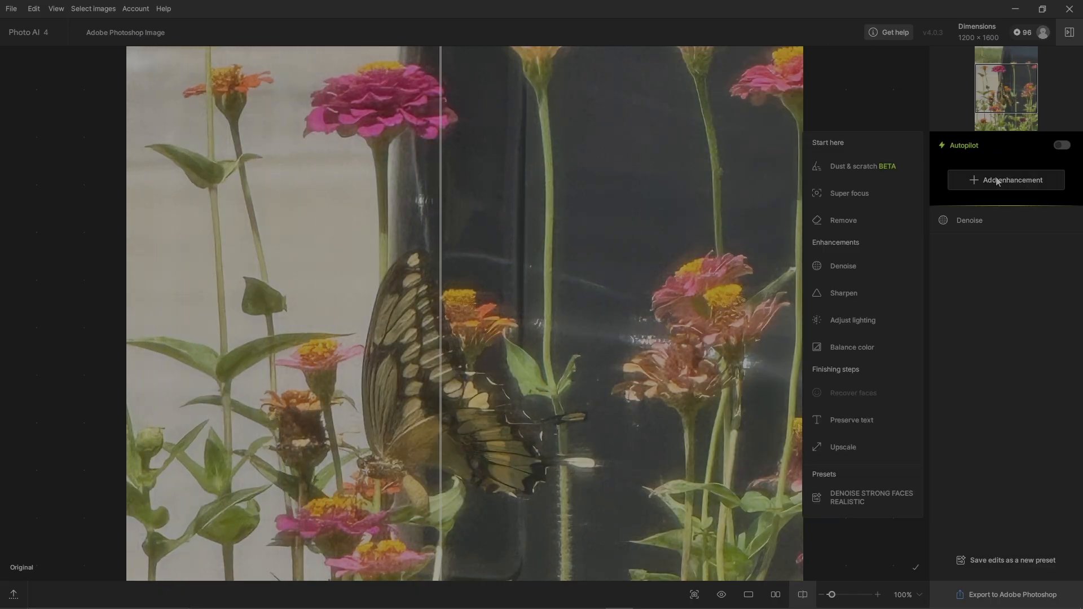
{"action": "left_click", "coordinate": [884, 295]}
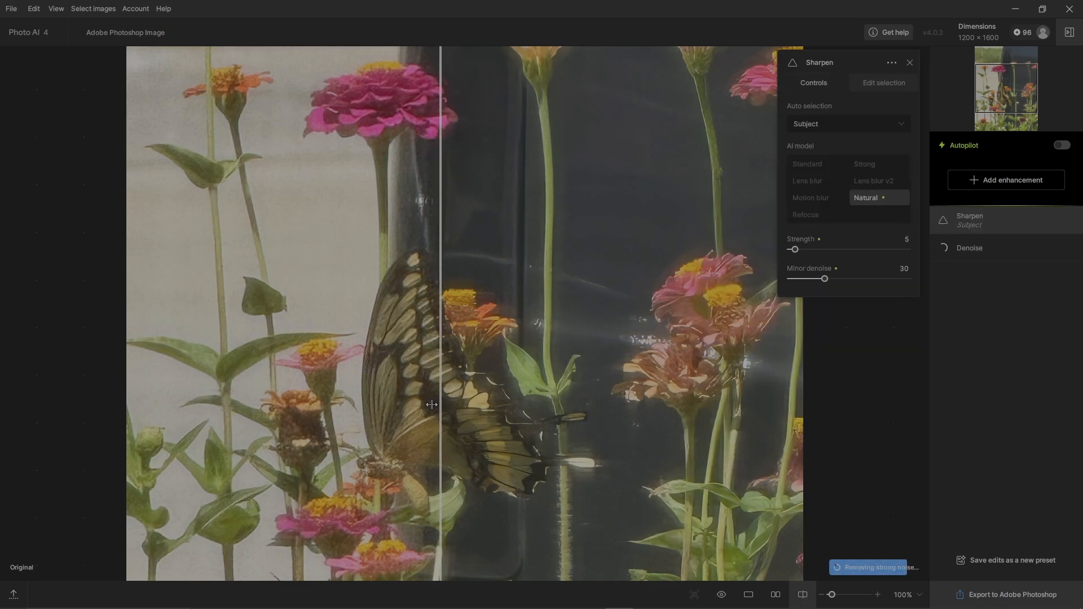
{"action": "left_click_drag", "start_coordinate": [444, 412], "coordinate": [289, 417]}
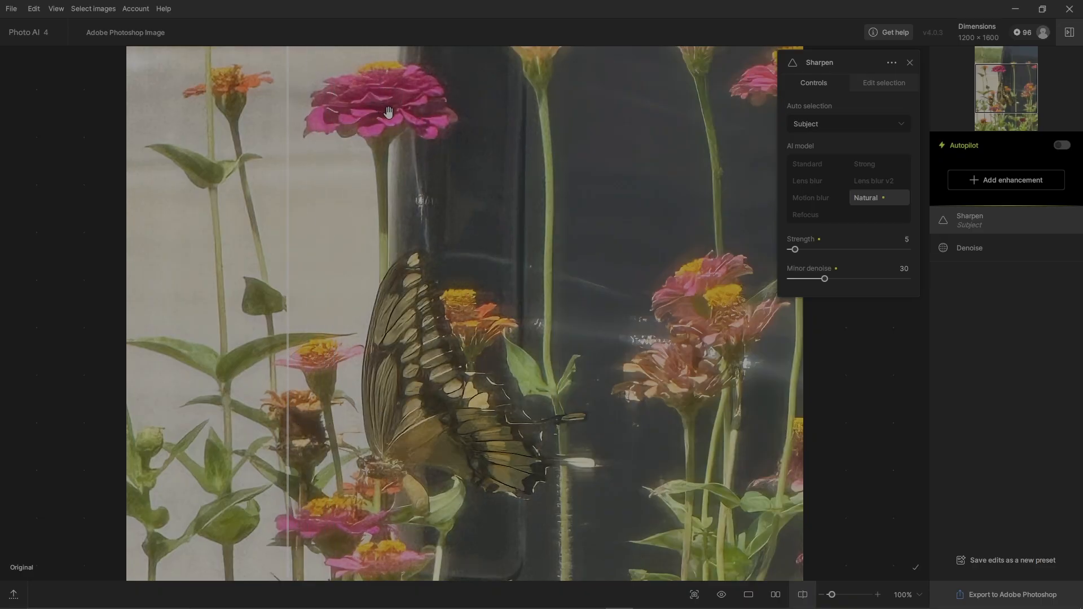
{"action": "left_click_drag", "start_coordinate": [388, 112], "coordinate": [405, 319]}
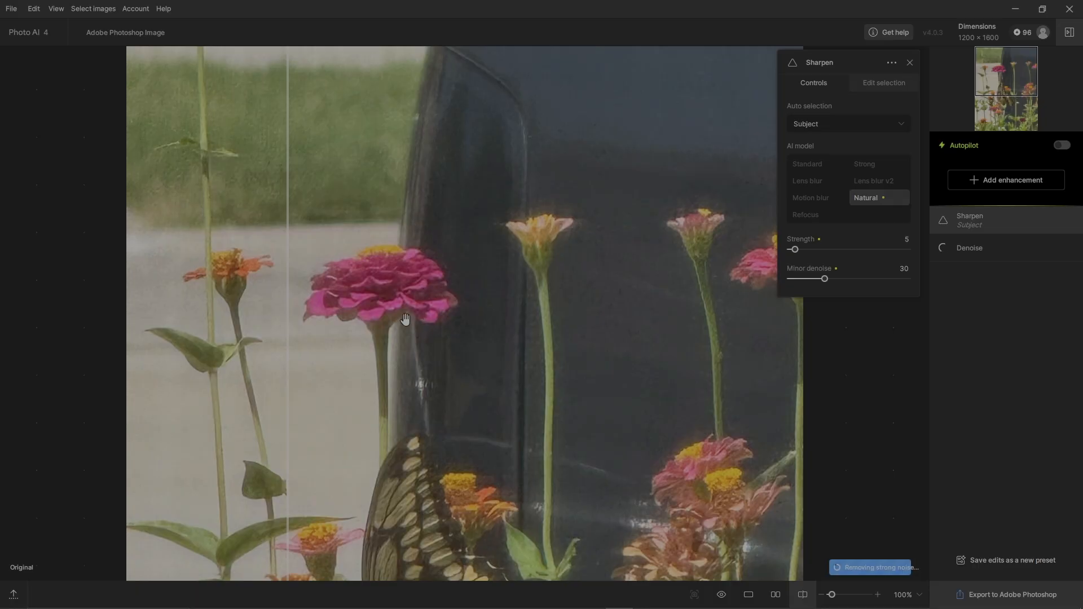
{"action": "scroll", "coordinate": [404, 319], "scroll_direction": "up", "scroll_amount": 2}
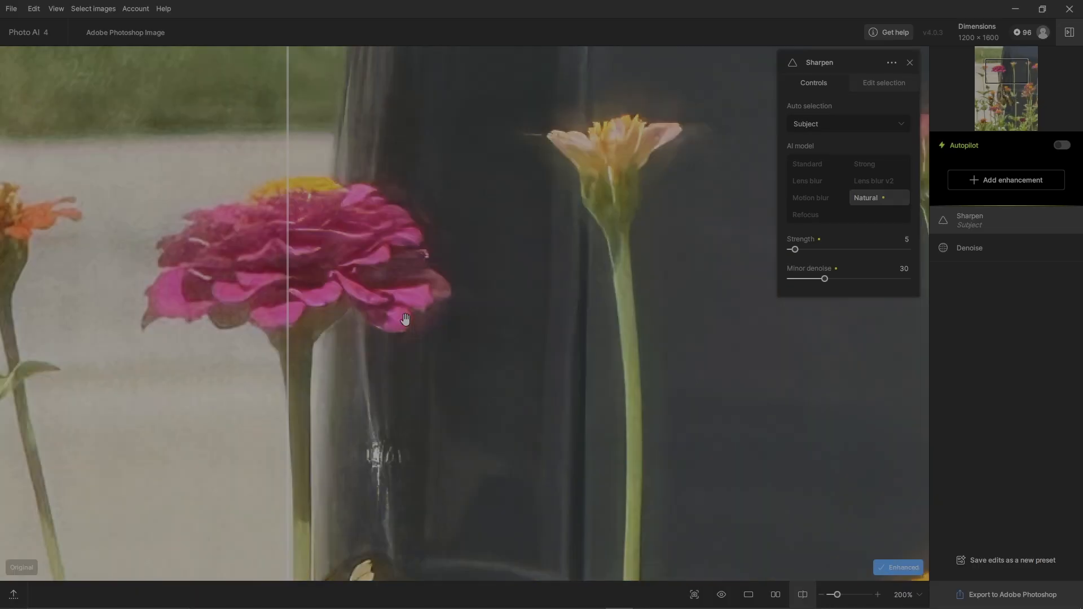
{"action": "left_click_drag", "start_coordinate": [489, 436], "coordinate": [363, 446]}
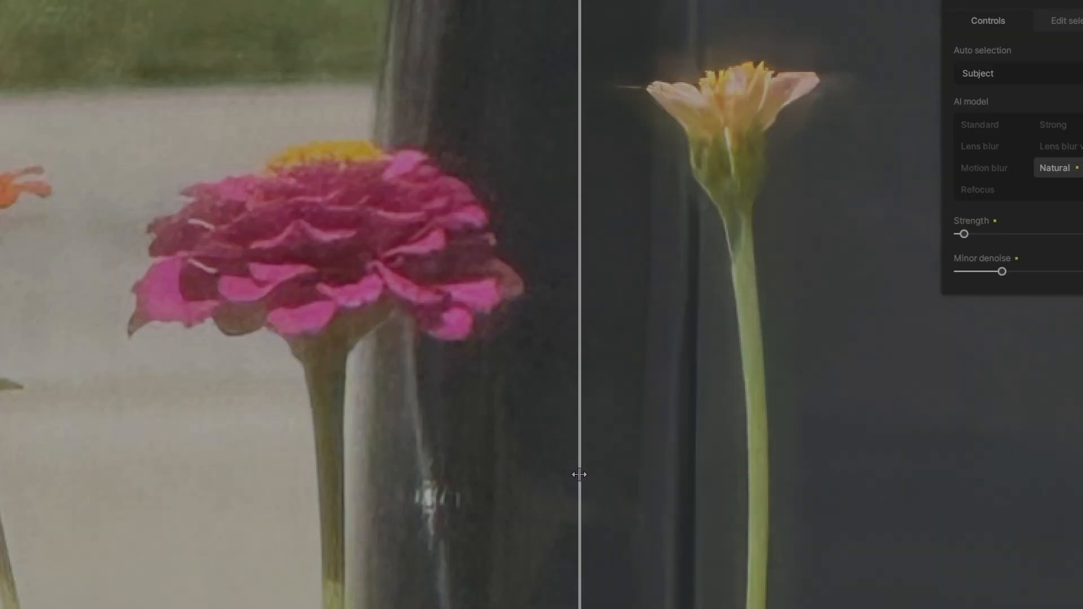
{"action": "left_click_drag", "start_coordinate": [411, 486], "coordinate": [74, 510]}
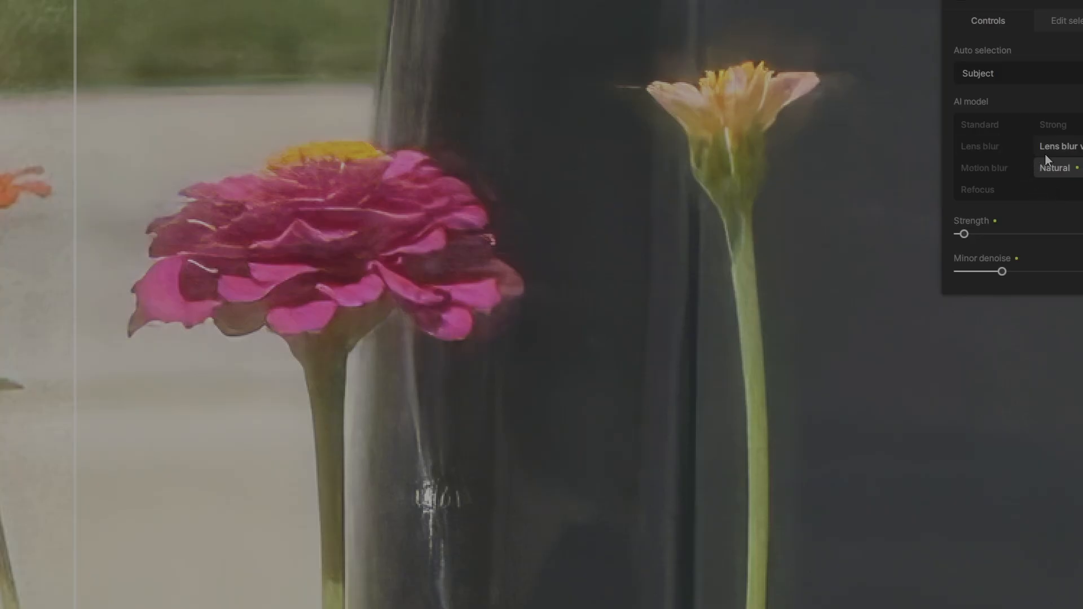
- Try the Refocus sharpening model on the subject, compare it with the original, and return to the Natural model
{"action": "left_click", "coordinate": [984, 188]}
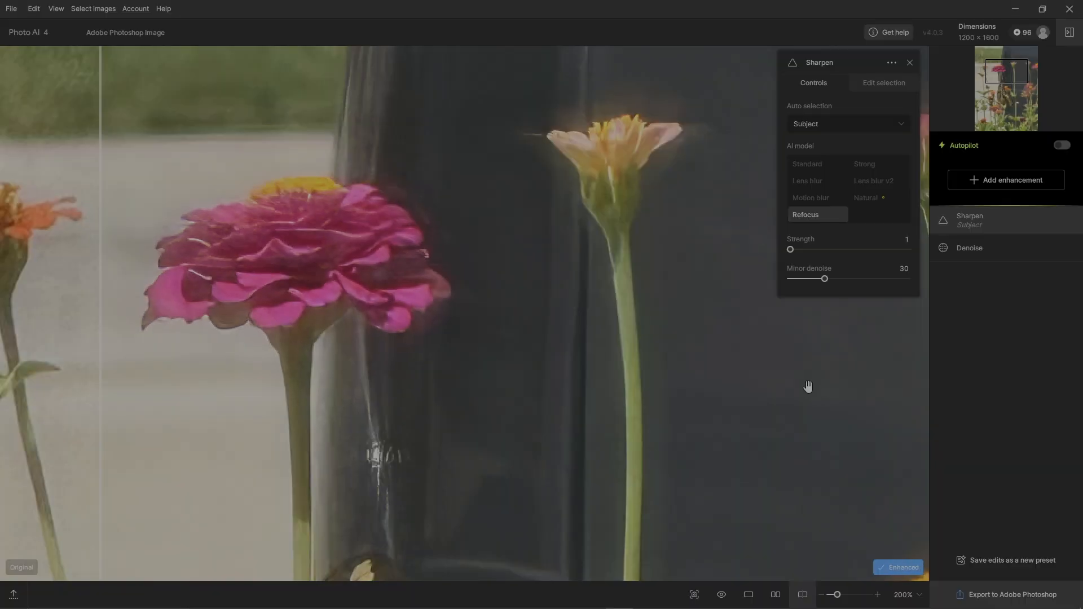
{"action": "left_click_drag", "start_coordinate": [97, 436], "coordinate": [167, 425]}
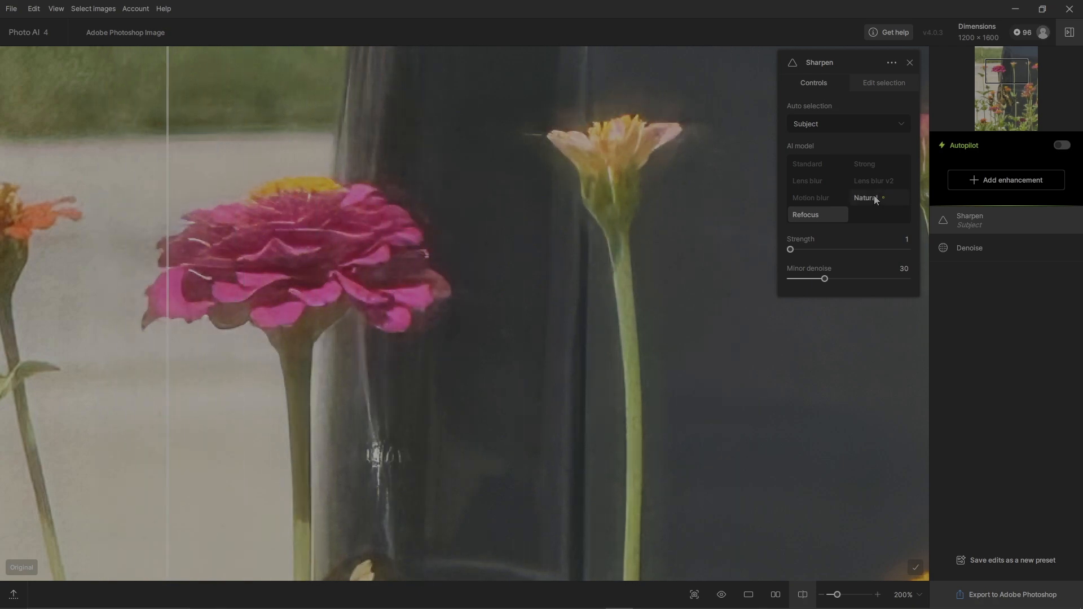
{"action": "left_click", "coordinate": [871, 196]}
{"action": "left_click_drag", "start_coordinate": [547, 398], "coordinate": [131, 424]}
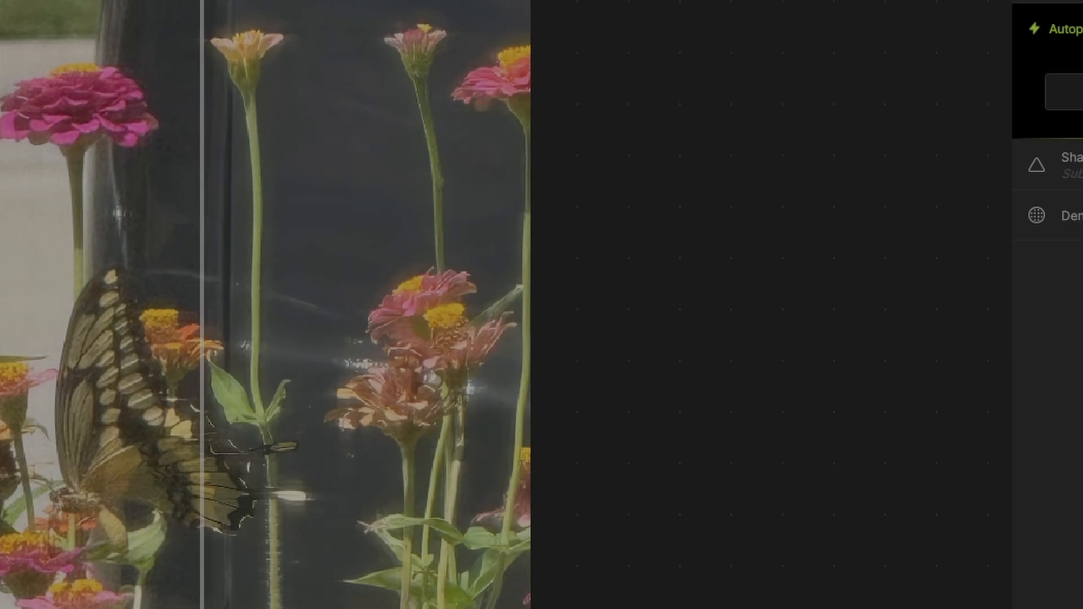
- Check the whole enhanced photo against the original and export it back to Photoshop
{"action": "left_click", "coordinate": [1076, 92]}
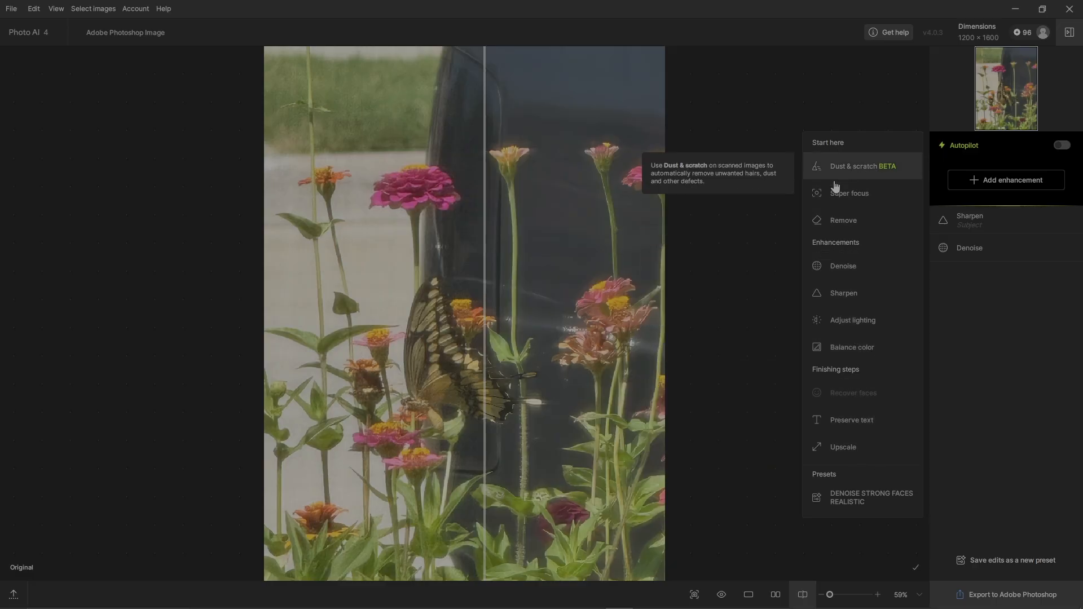
{"action": "left_click", "coordinate": [1008, 317]}
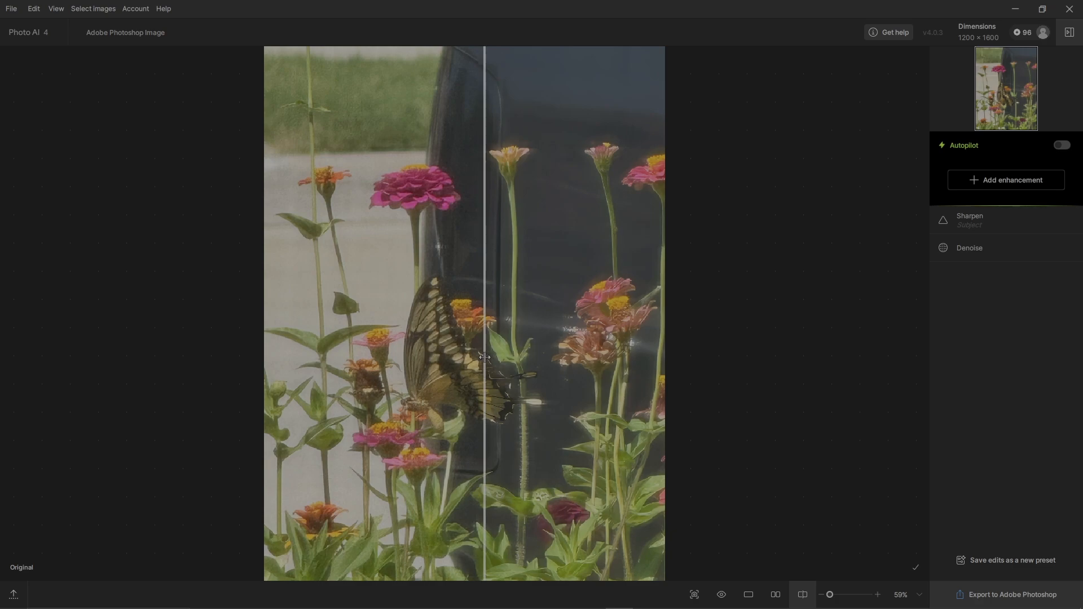
{"action": "left_click_drag", "start_coordinate": [484, 358], "coordinate": [244, 391]}
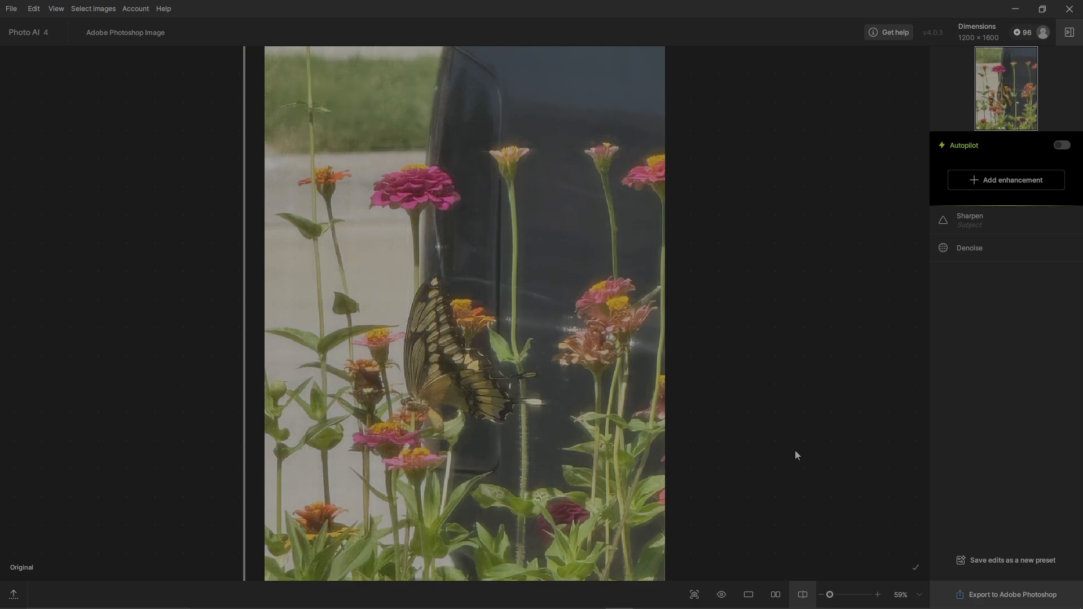
{"action": "left_click", "coordinate": [1020, 595]}
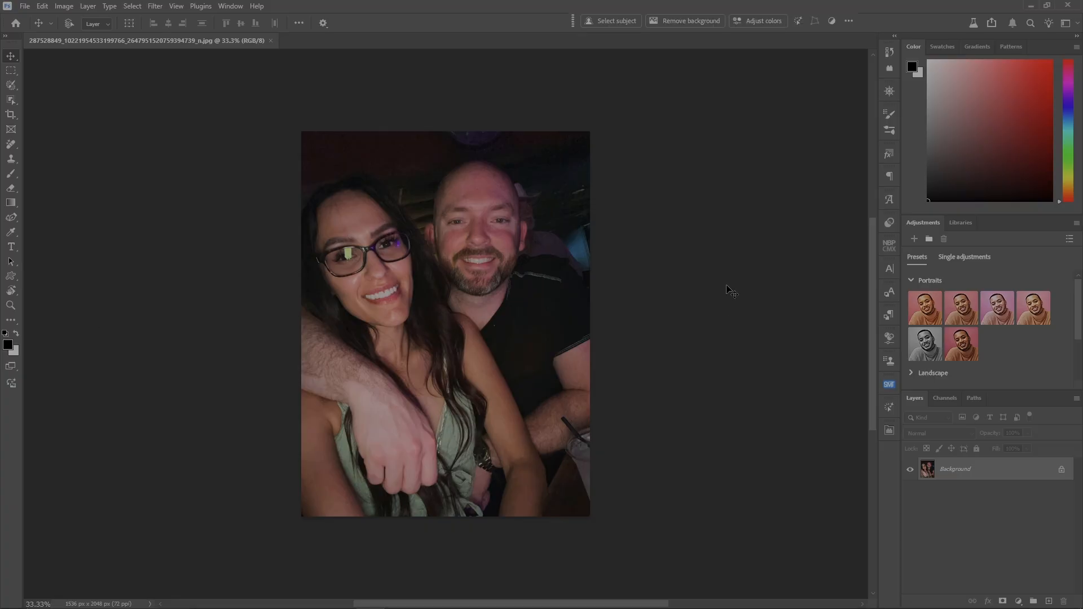
- Duplicate the couple photo's background layer and open the copy in Topaz Gigapixel AI
{"action": "key", "text": "ctrl+j"}
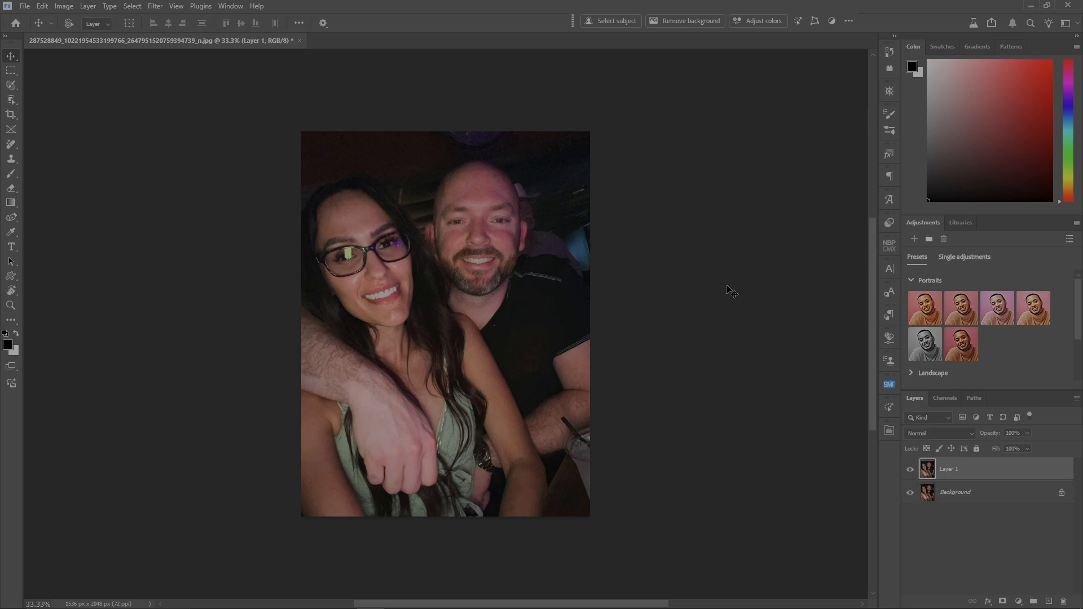
{"action": "left_click", "coordinate": [25, 6]}
{"action": "mouse_move", "coordinate": [140, 283]}
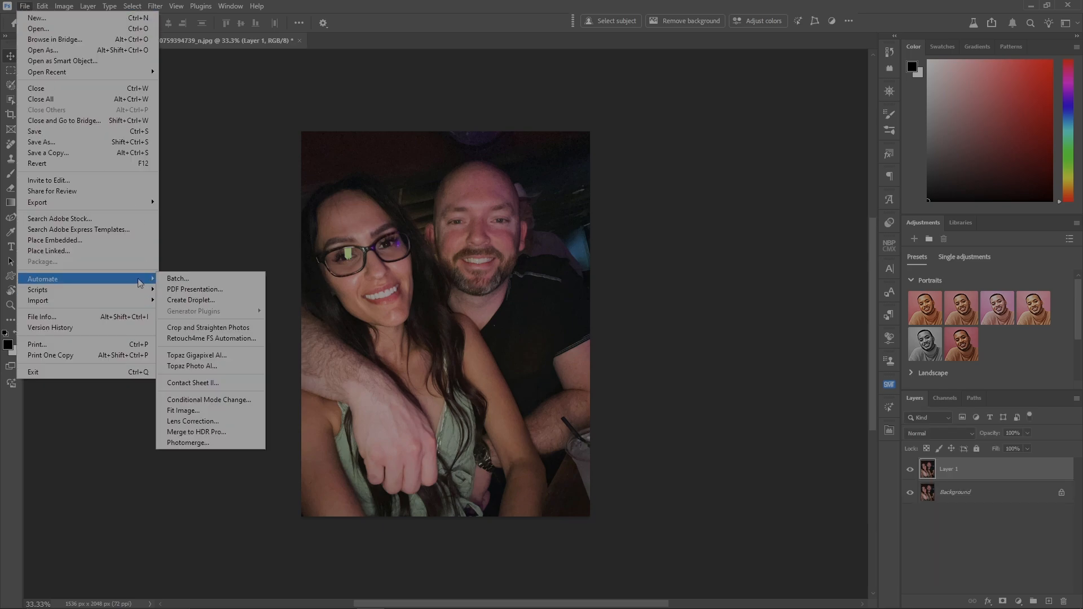
{"action": "left_click", "coordinate": [244, 356]}
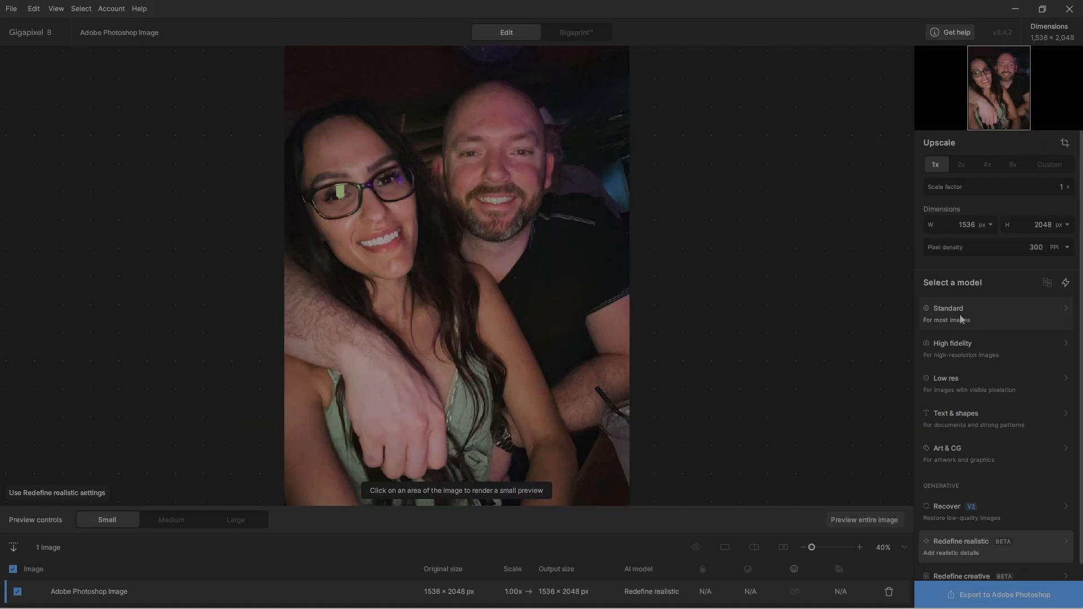
- Apply the Standard model to the couple photo at 1x scale and compare it with the original in split view
{"action": "left_click", "coordinate": [961, 314]}
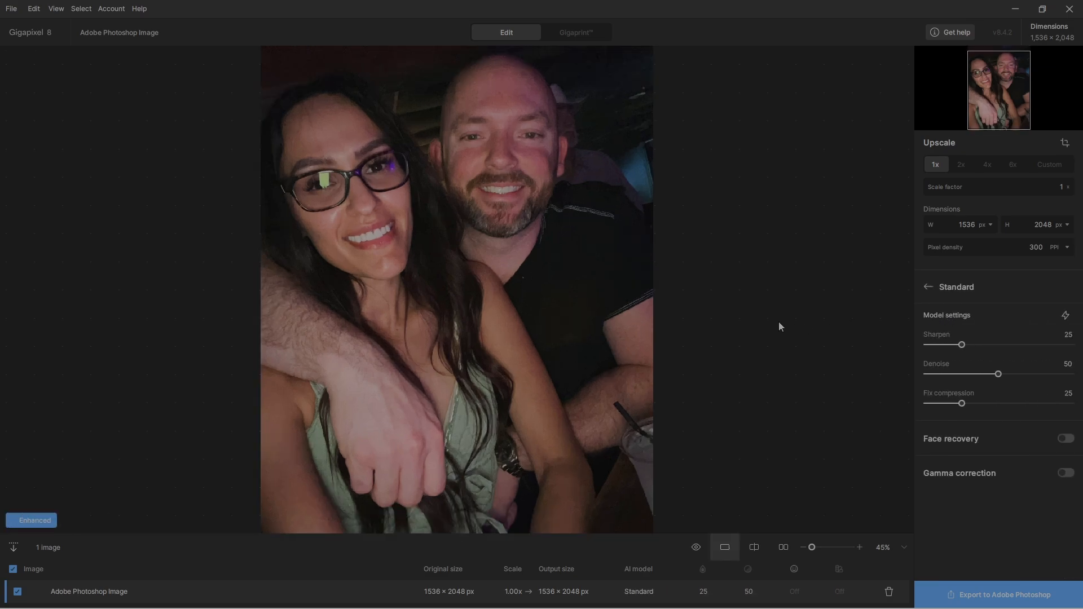
{"action": "left_click", "coordinate": [757, 551]}
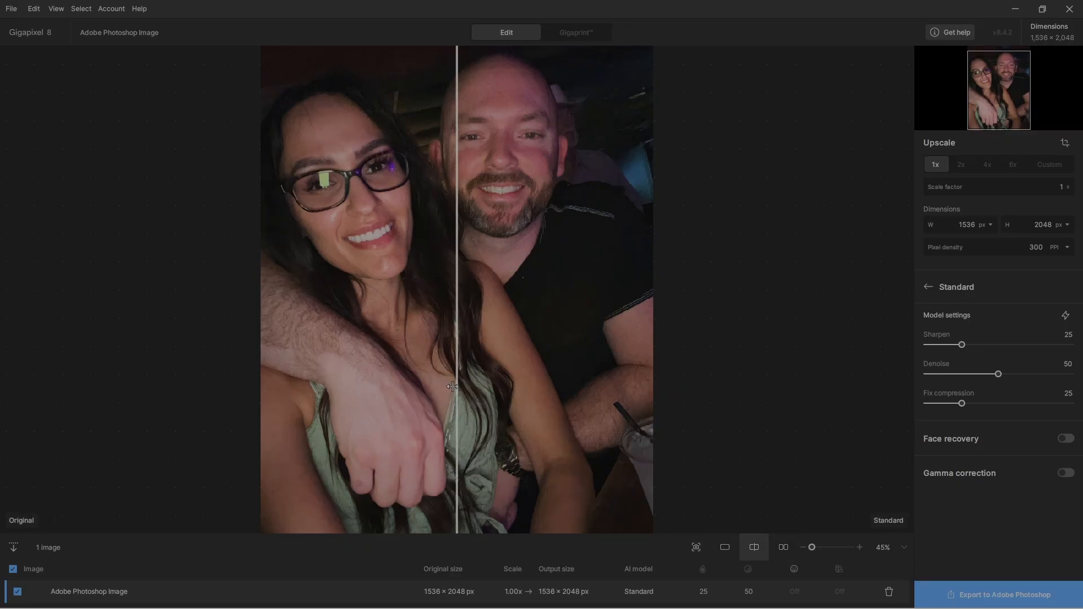
{"action": "left_click_drag", "start_coordinate": [461, 385], "coordinate": [302, 422]}
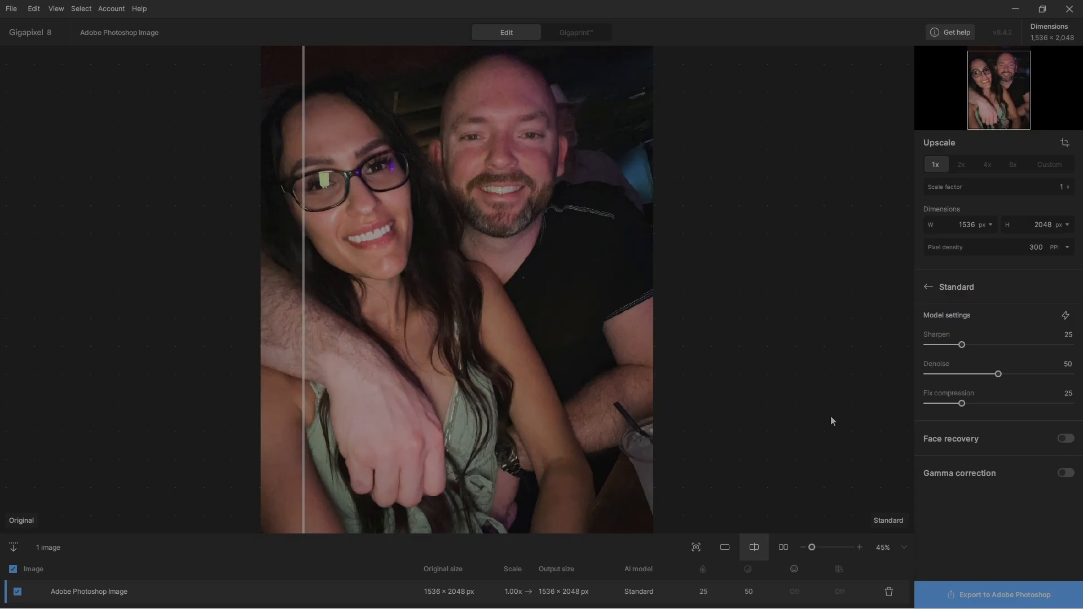
- Enable Gen. 2 face recovery for both faces in Creative mode and compare the recovered faces with the original
{"action": "left_click", "coordinate": [1069, 441]}
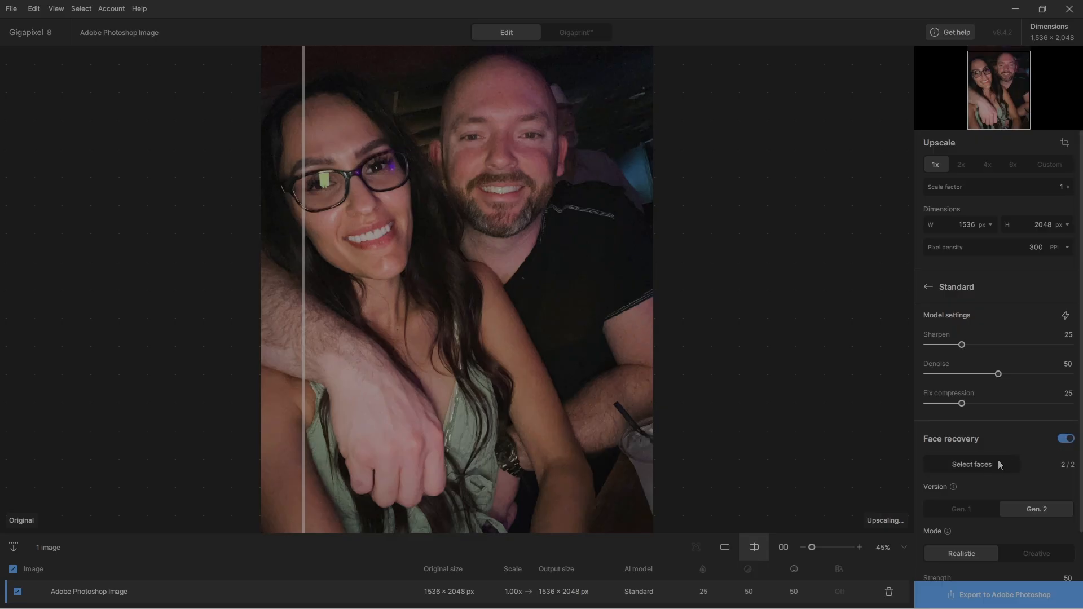
{"action": "left_click", "coordinate": [996, 460]}
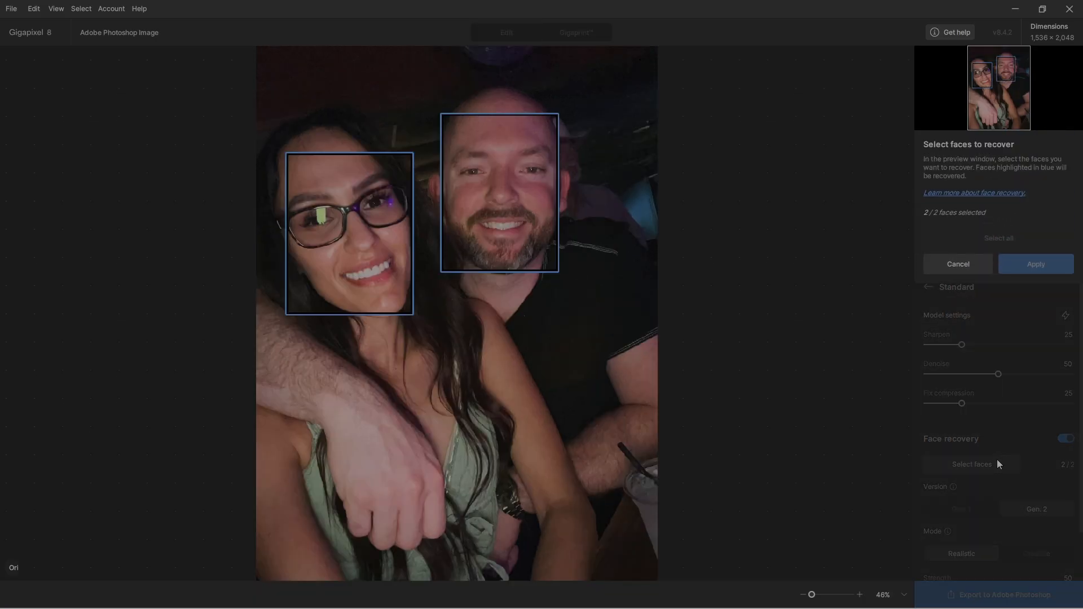
{"action": "left_click", "coordinate": [1036, 264]}
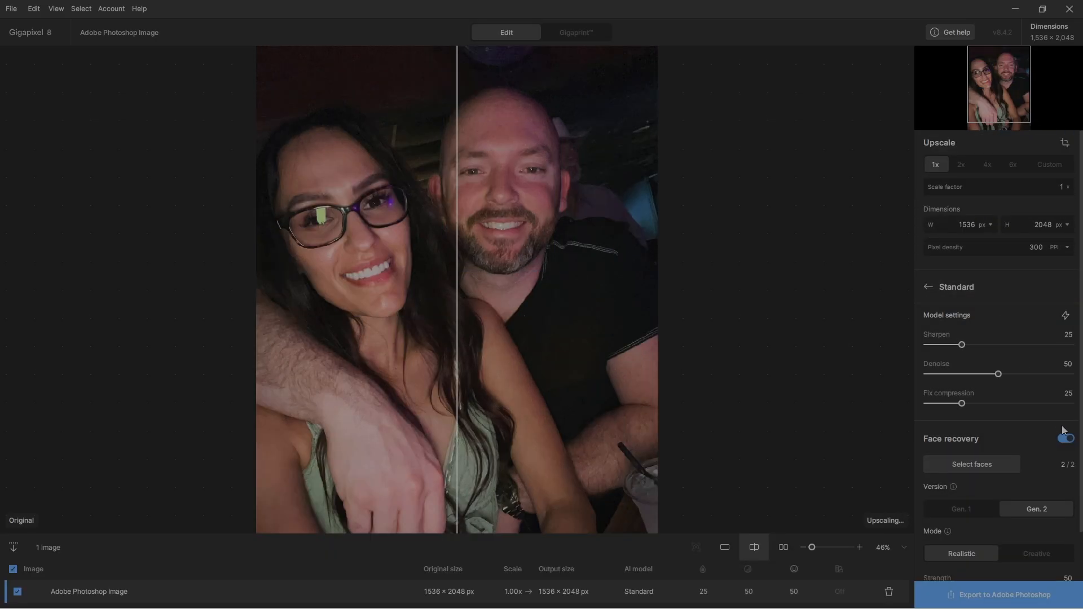
{"action": "scroll", "coordinate": [1075, 493], "scroll_direction": "down", "scroll_amount": 1}
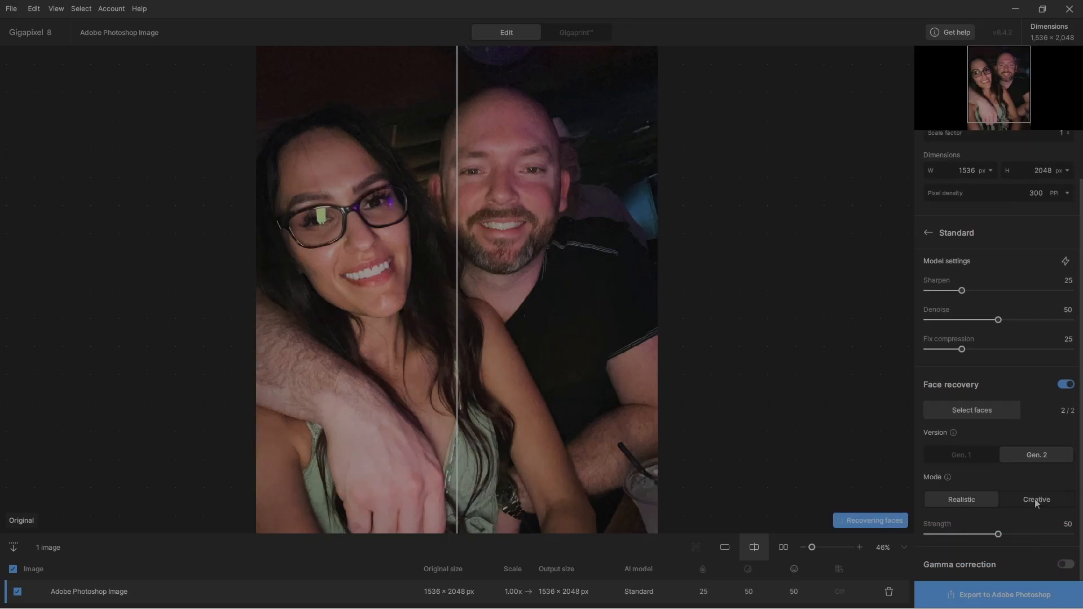
{"action": "left_click", "coordinate": [1043, 500]}
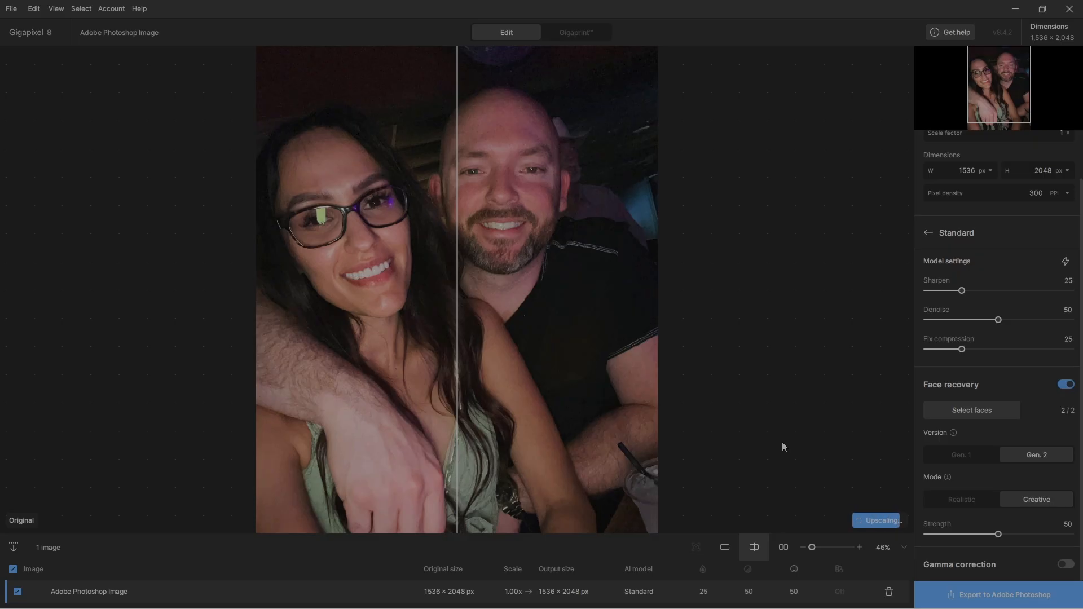
{"action": "left_click_drag", "start_coordinate": [456, 409], "coordinate": [803, 372]}
{"action": "scroll", "coordinate": [243, 430], "scroll_direction": "up", "scroll_amount": 2}
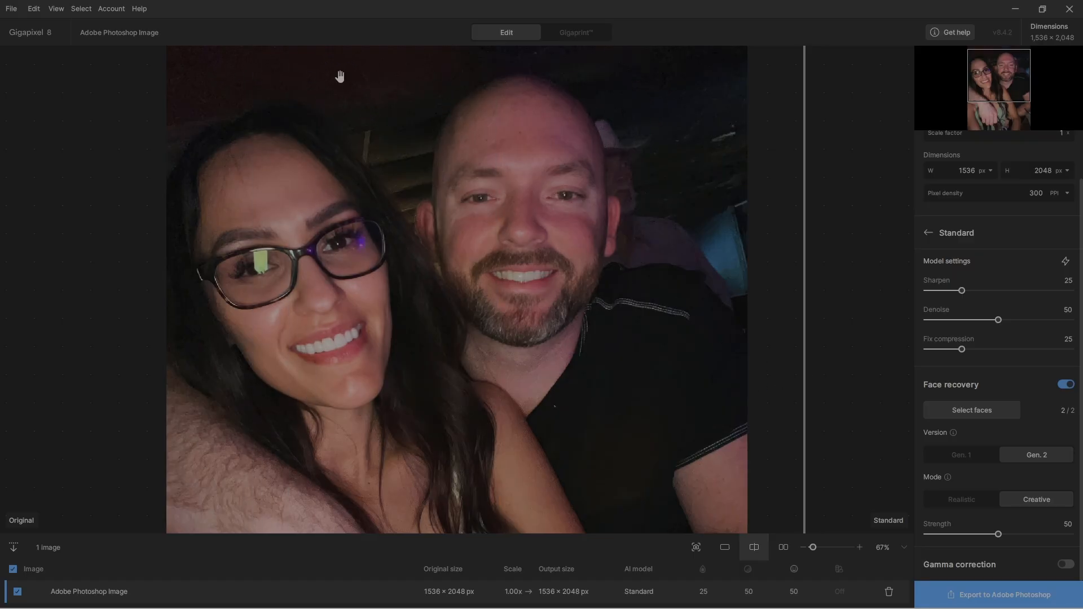
{"action": "left_click_drag", "start_coordinate": [804, 351], "coordinate": [158, 395]}
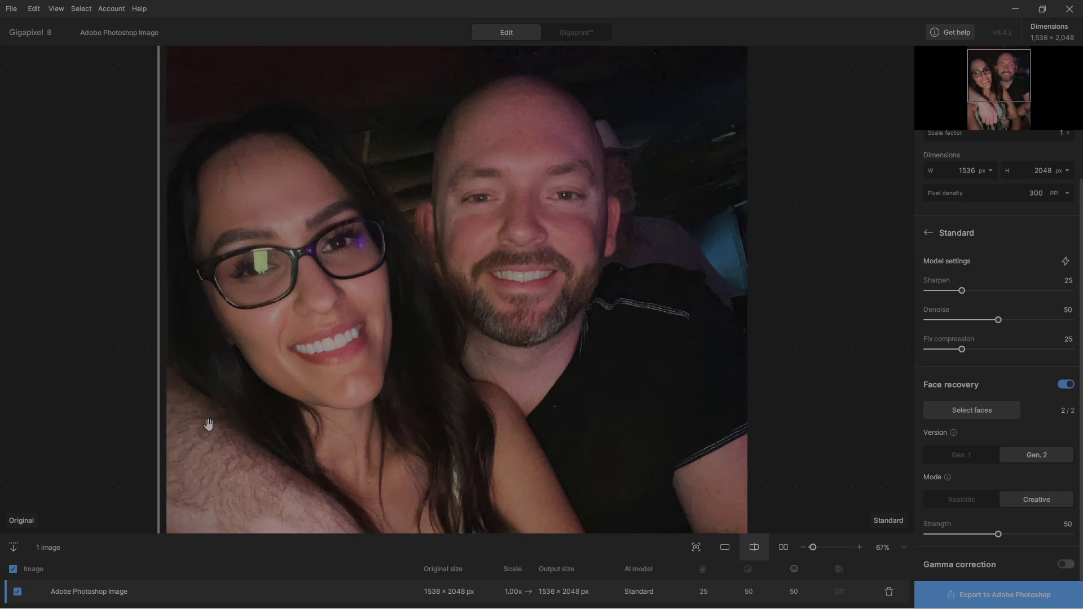
{"action": "left_click_drag", "start_coordinate": [160, 439], "coordinate": [171, 467]}
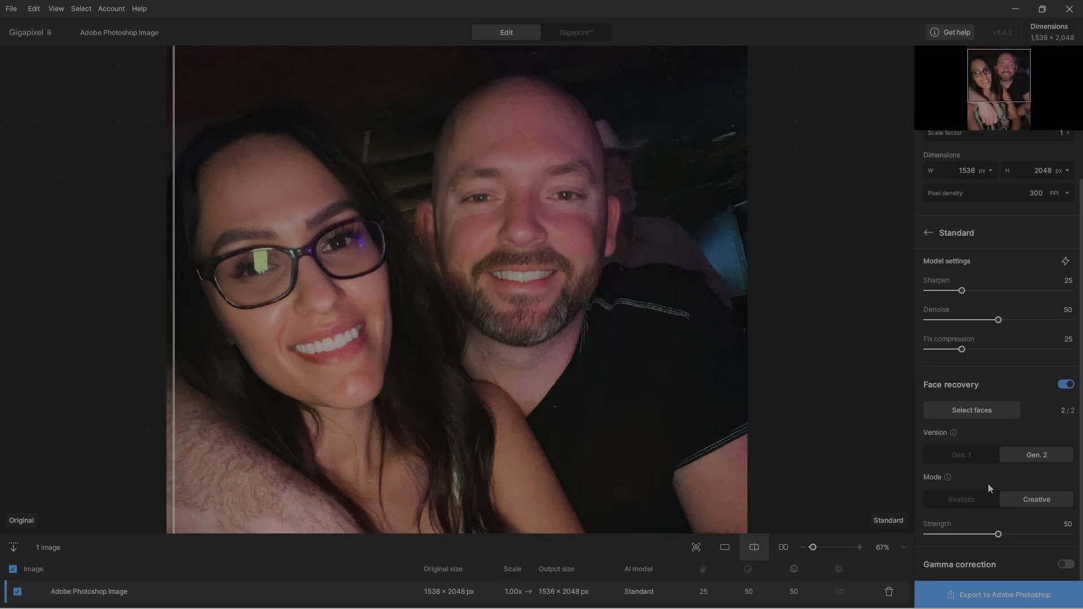
- Try the Realistic mode of Gen. 2 face recovery against the original, and return to Creative mode
{"action": "left_click", "coordinate": [1041, 457]}
{"action": "left_click", "coordinate": [969, 499]}
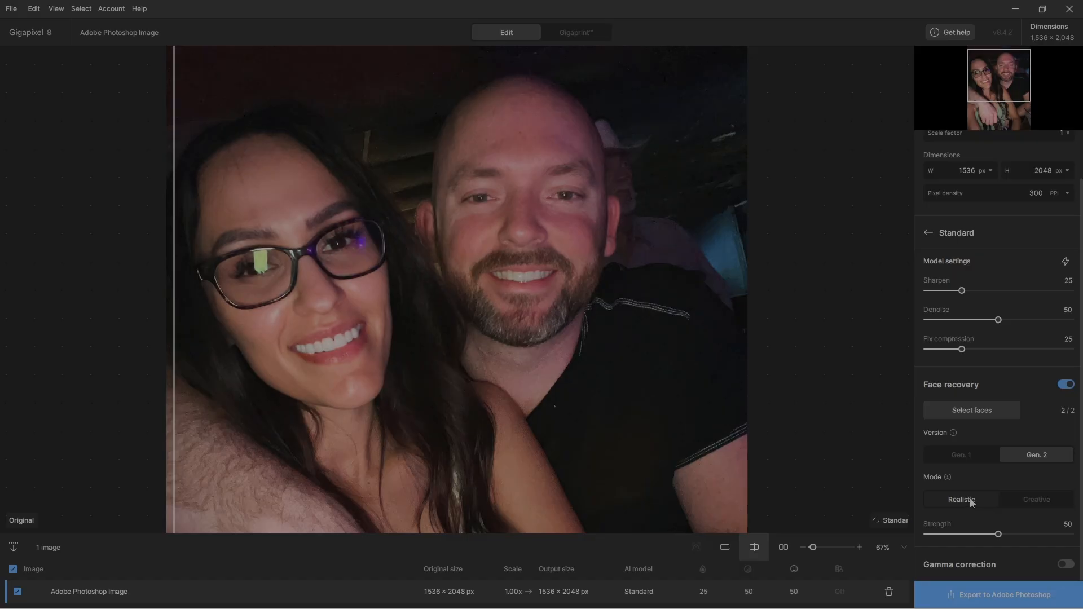
{"action": "left_click_drag", "start_coordinate": [175, 423], "coordinate": [150, 424]}
{"action": "left_click", "coordinate": [1034, 498]}
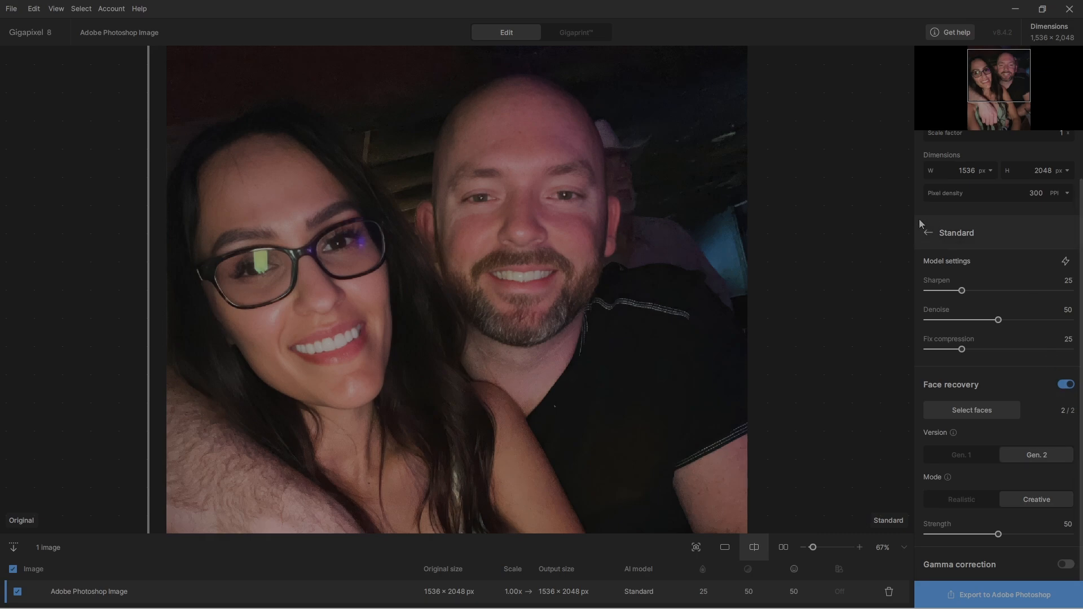
- Switch the couple photo to the Redefine realistic model and render a large preview over the woman's face
{"action": "left_click", "coordinate": [927, 232]}
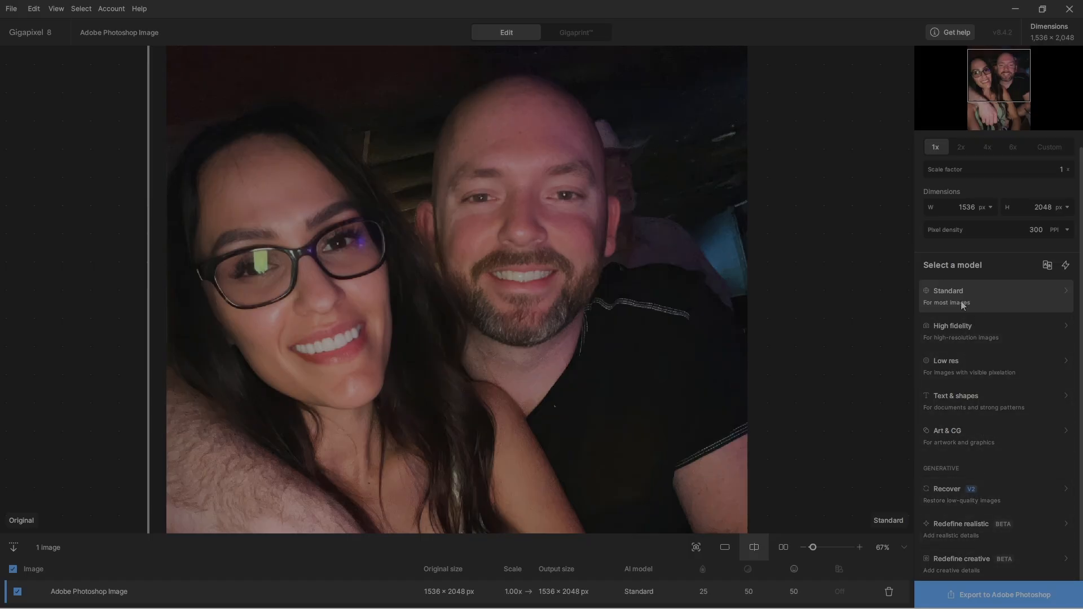
{"action": "left_click", "coordinate": [970, 530]}
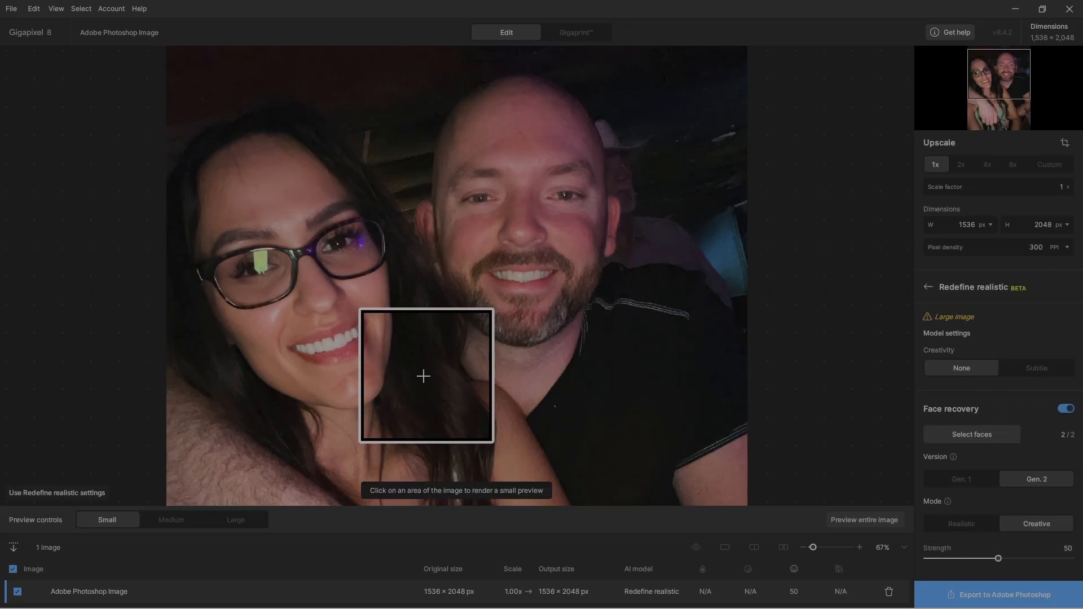
{"action": "left_click", "coordinate": [342, 382]}
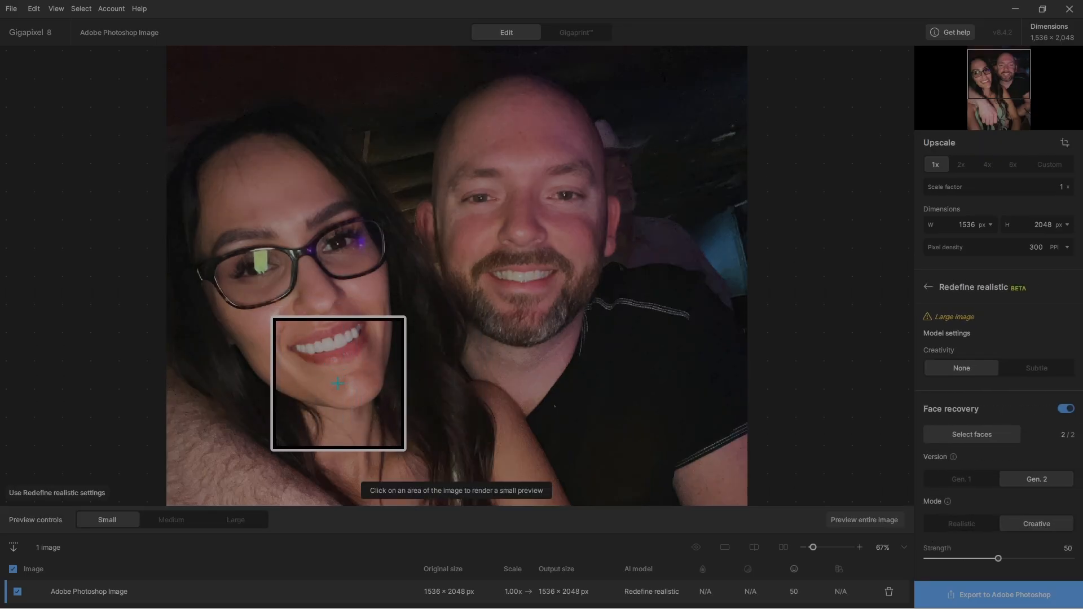
{"action": "left_click", "coordinate": [241, 520]}
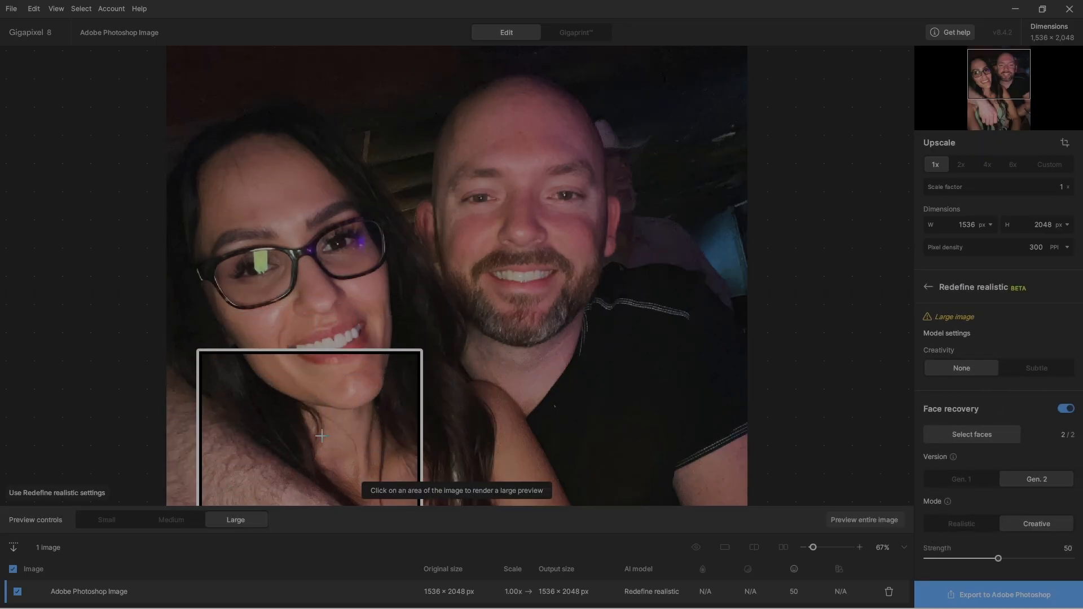
{"action": "left_click", "coordinate": [301, 295]}
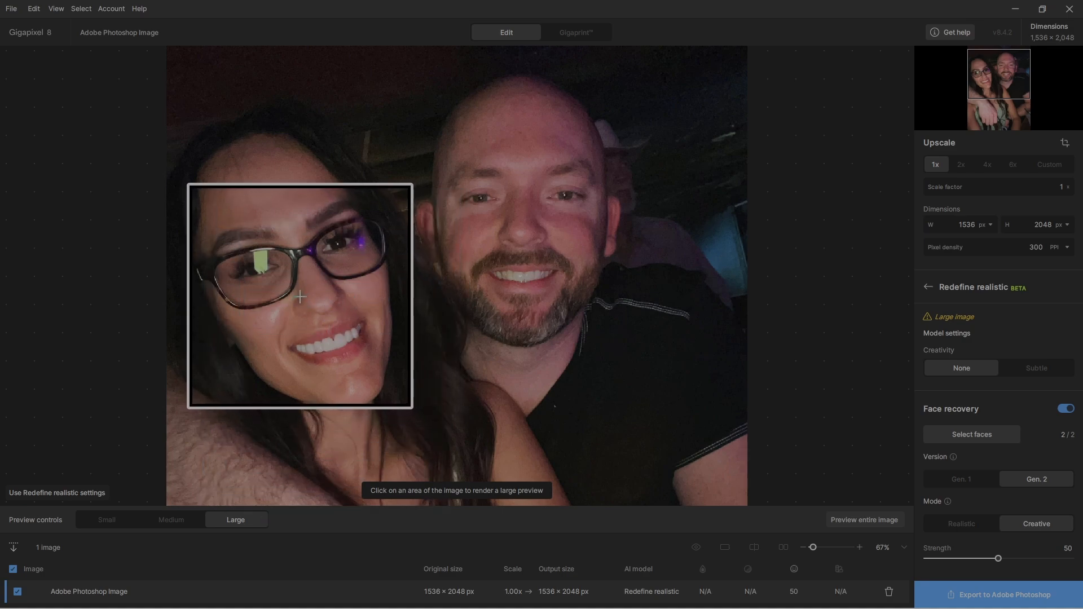
{"action": "left_click", "coordinate": [302, 295]}
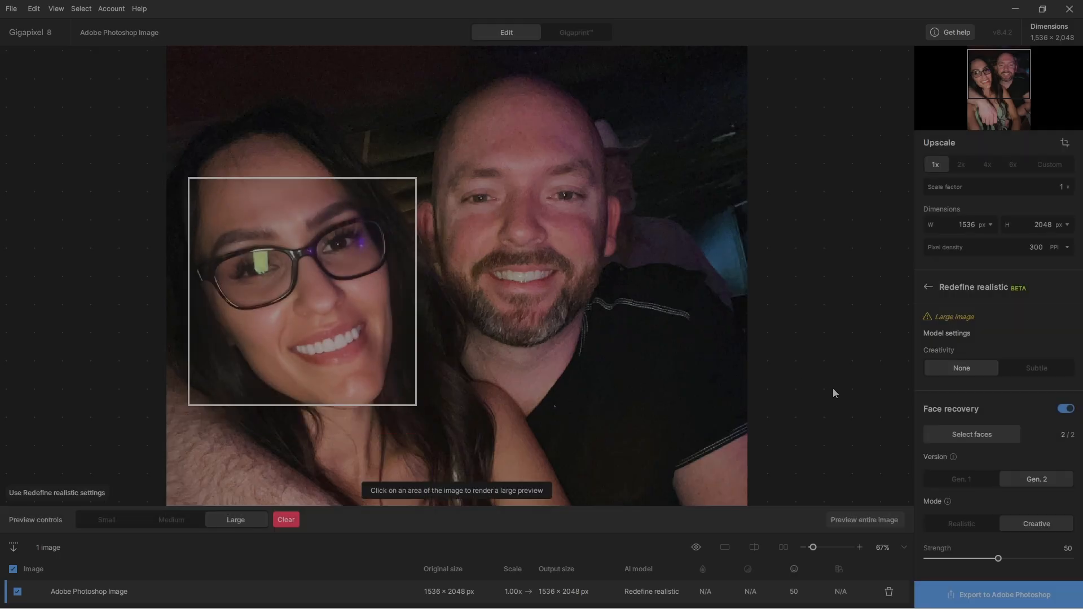
- Render the Redefine realistic preview for the entire image and show it in split view
{"action": "left_click", "coordinate": [869, 519]}
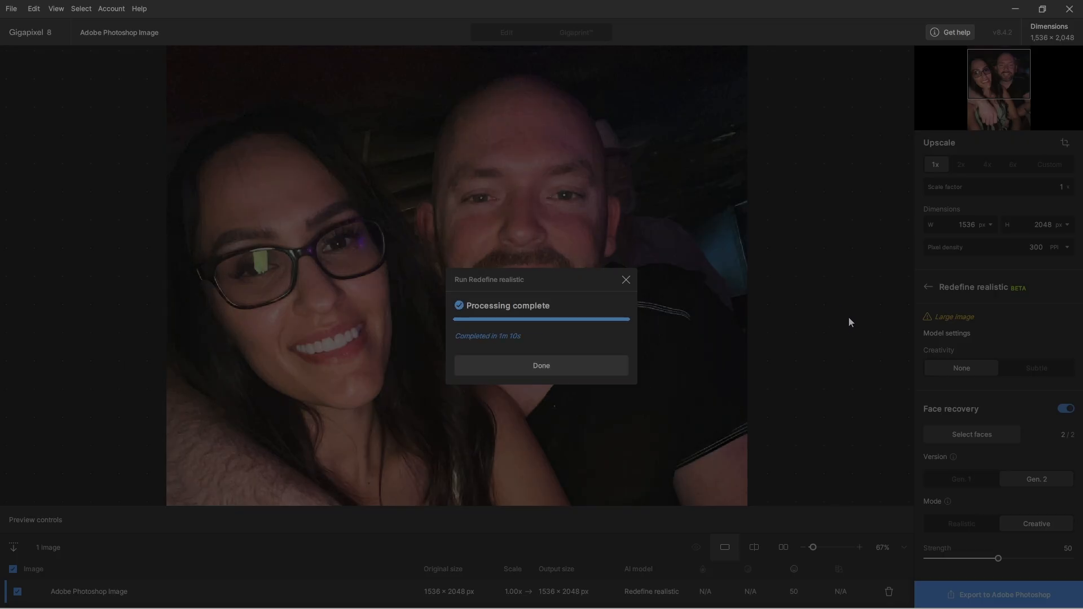
{"action": "left_click", "coordinate": [549, 366]}
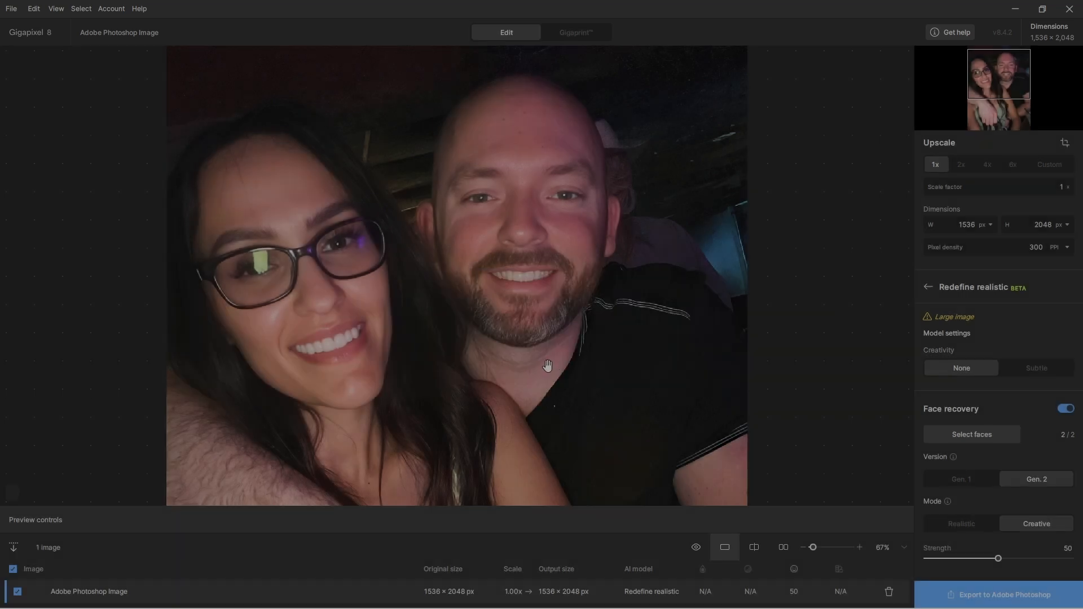
{"action": "left_click", "coordinate": [754, 547]}
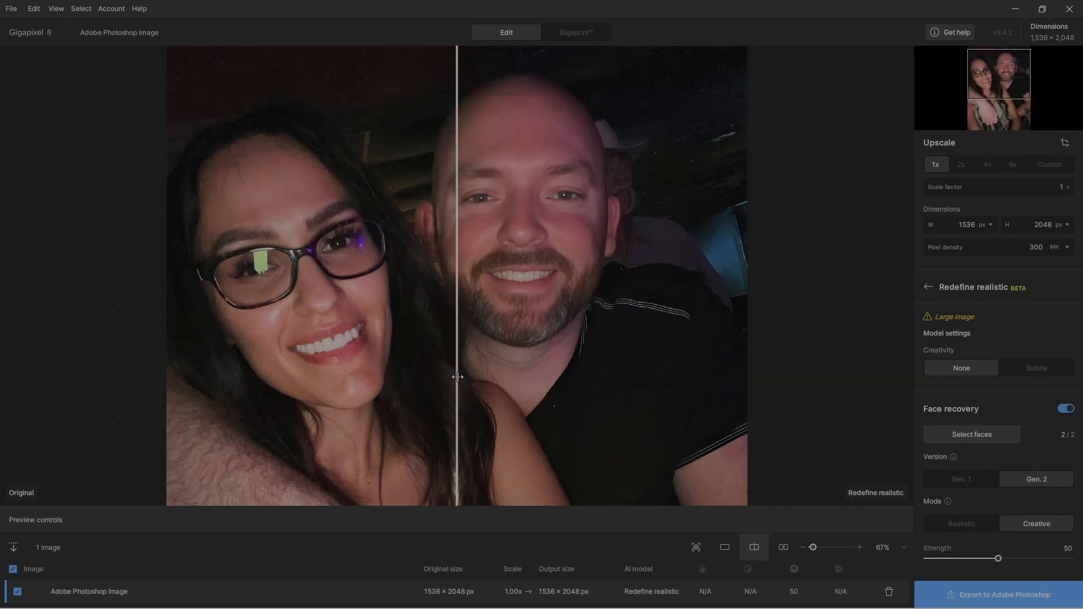
- Compare the Redefine realistic result with the original across both faces by sweeping the split divider
{"action": "left_click_drag", "start_coordinate": [457, 377], "coordinate": [163, 381]}
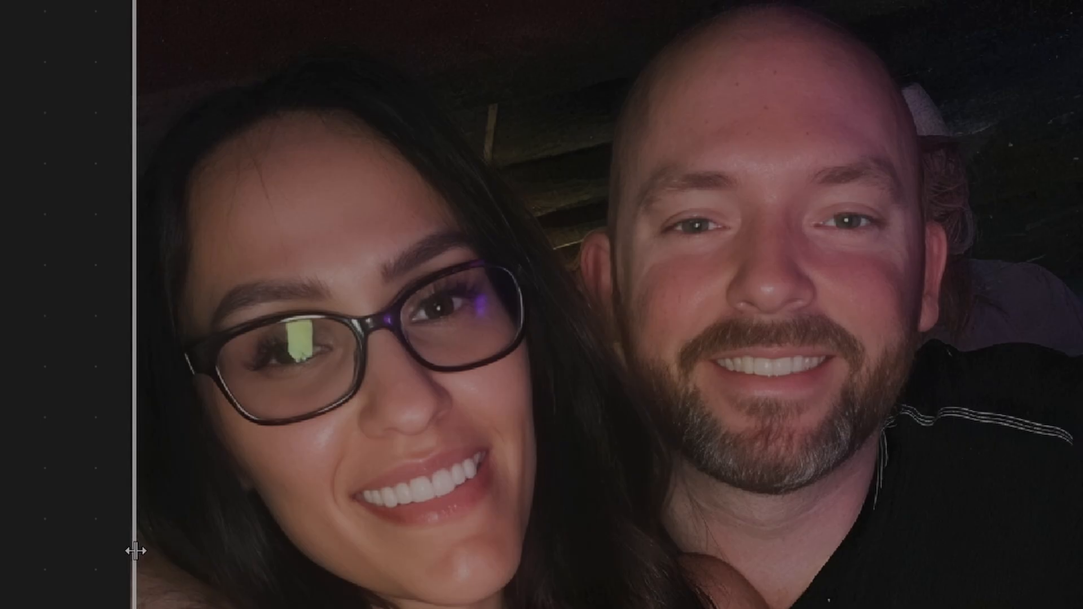
{"action": "left_click_drag", "start_coordinate": [136, 551], "coordinate": [147, 595]}
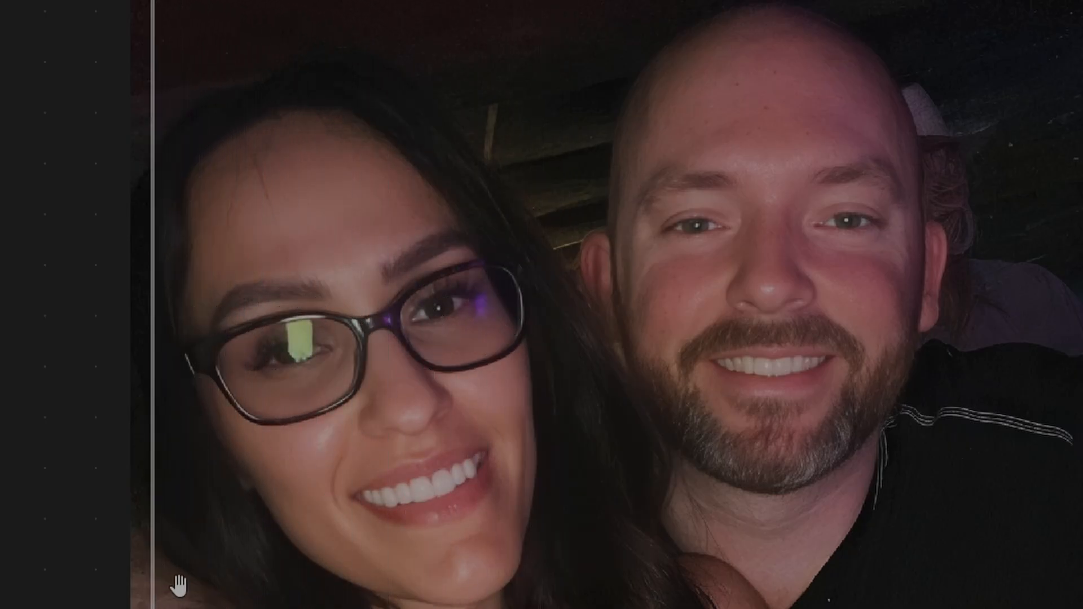
{"action": "left_click_drag", "start_coordinate": [150, 585], "coordinate": [120, 607]}
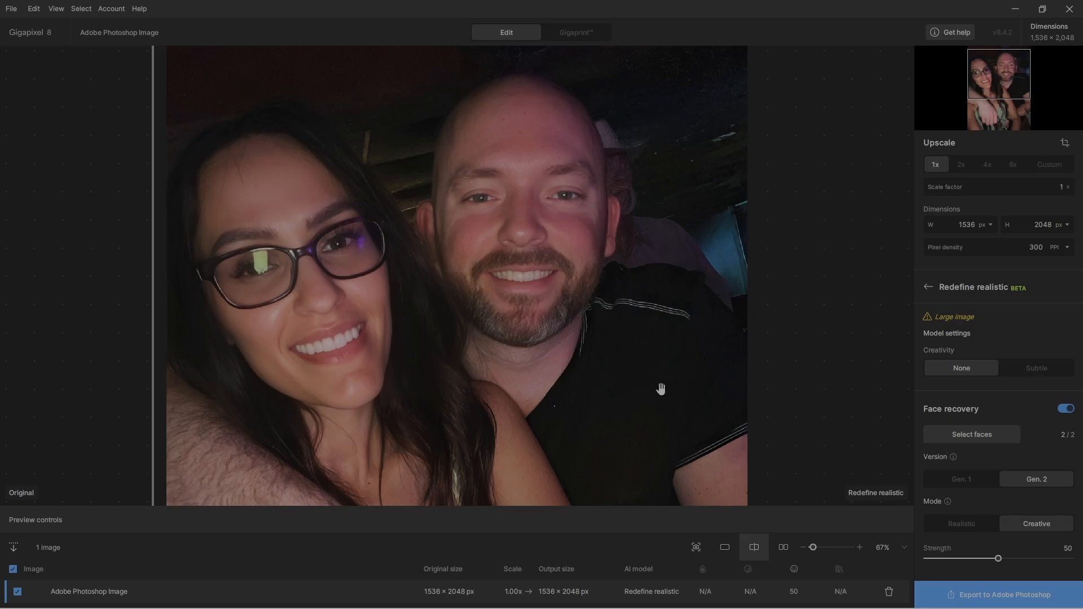
{"action": "left_click_drag", "start_coordinate": [164, 426], "coordinate": [560, 417]}
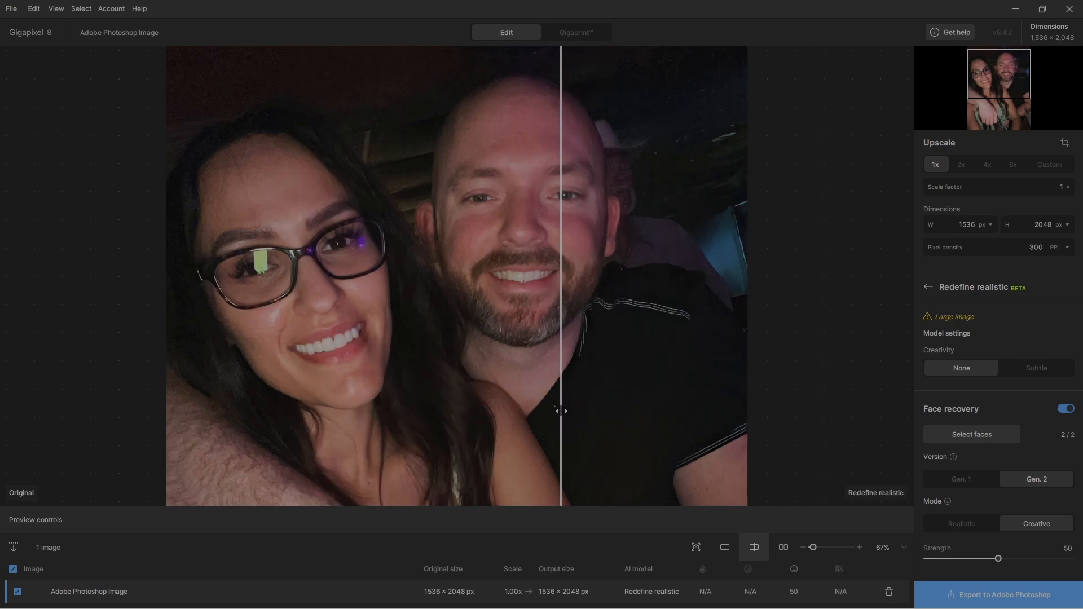
{"action": "left_click_drag", "start_coordinate": [559, 410], "coordinate": [644, 401]}
{"action": "left_click_drag", "start_coordinate": [787, 391], "coordinate": [522, 422]}
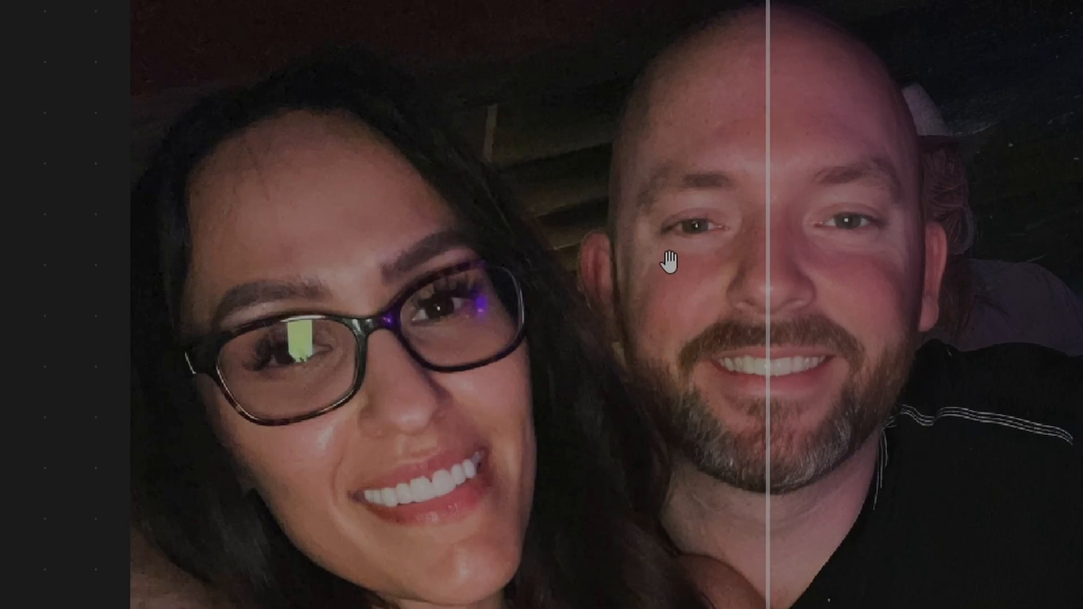
{"action": "left_click_drag", "start_coordinate": [769, 523], "coordinate": [92, 592]}
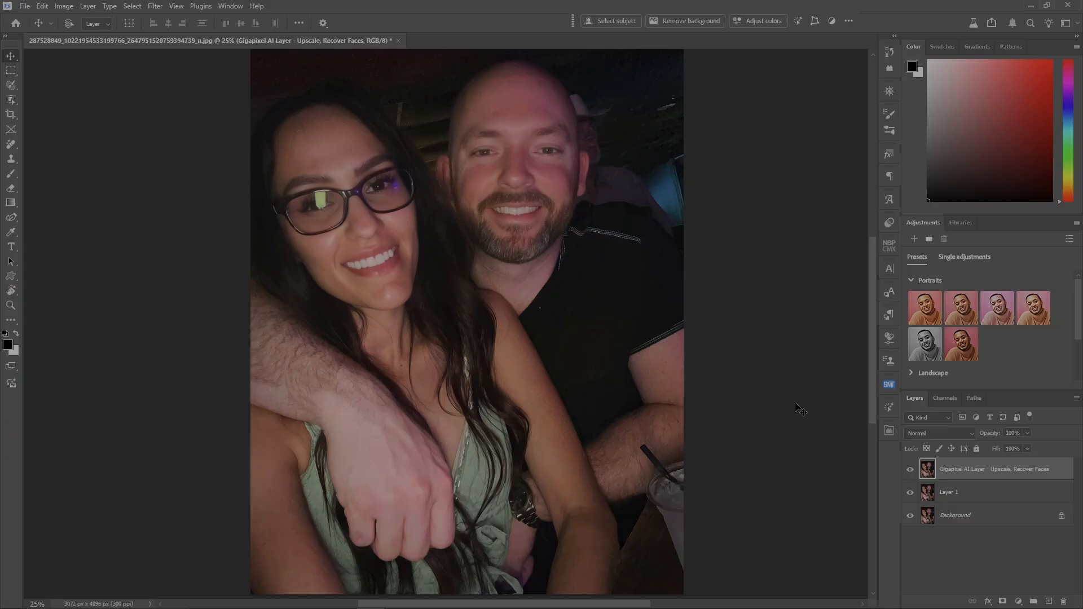
- Compare the couple photo in Photoshop with and without the Gigapixel AI layer by toggling that layer's visibility
{"action": "left_click", "coordinate": [910, 470]}
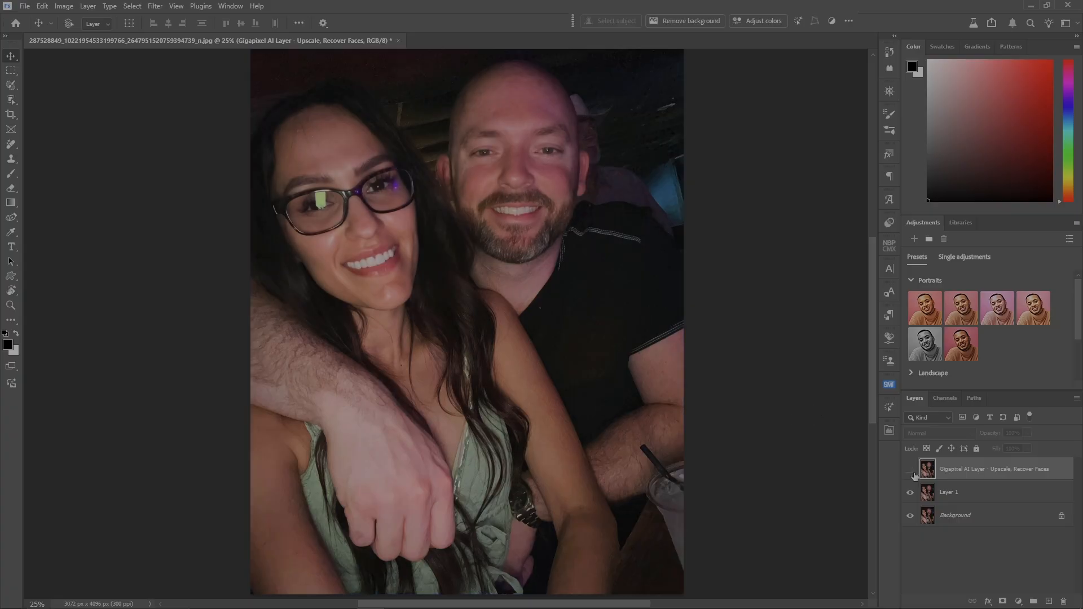
{"action": "left_click", "coordinate": [912, 473]}
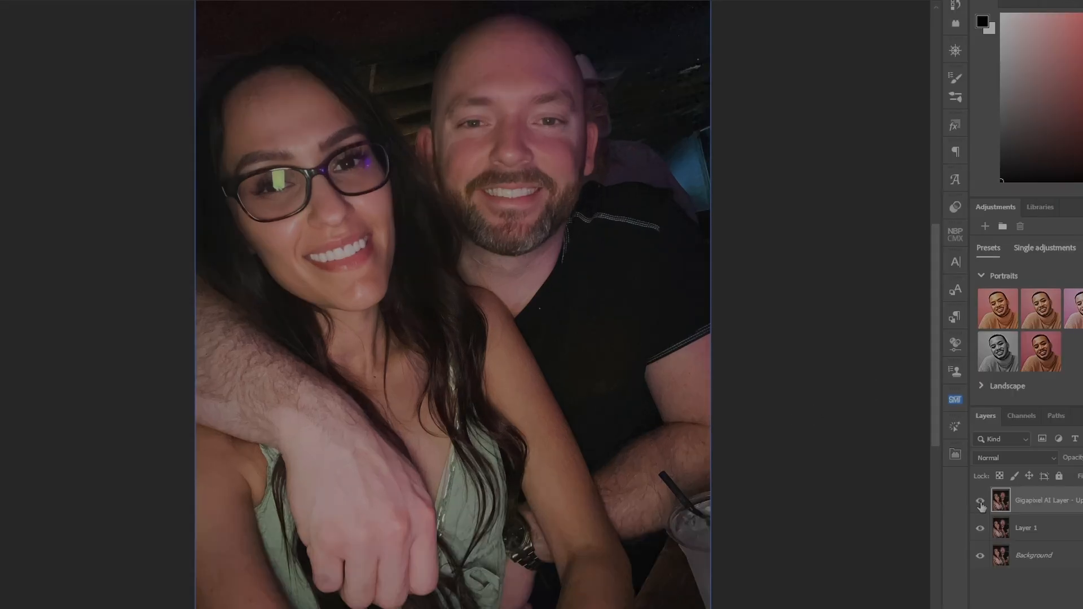
{"action": "left_click", "coordinate": [981, 504]}
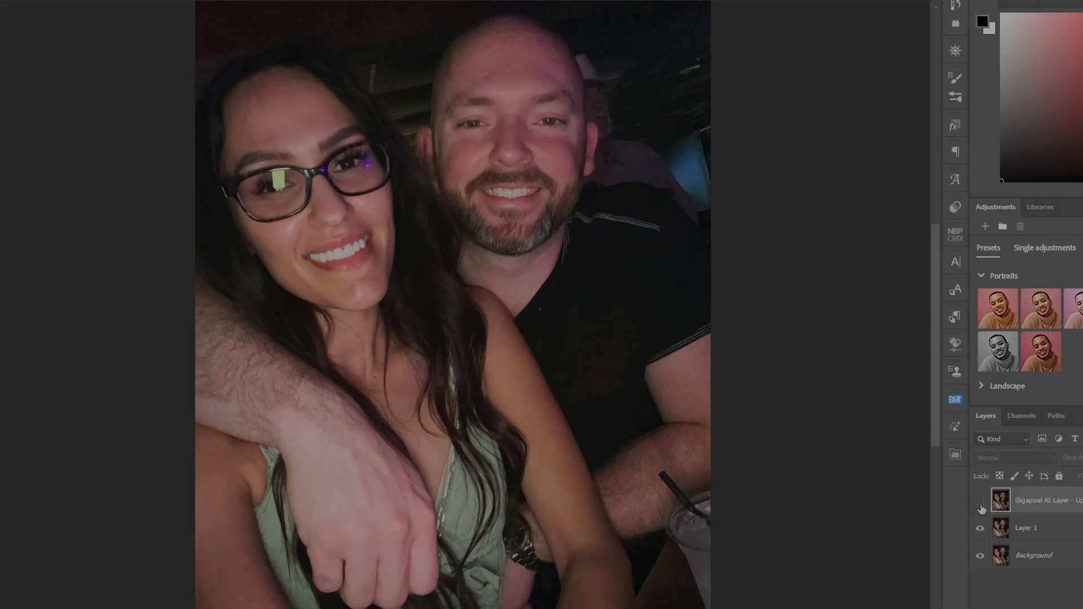
{"action": "left_click", "coordinate": [981, 504]}
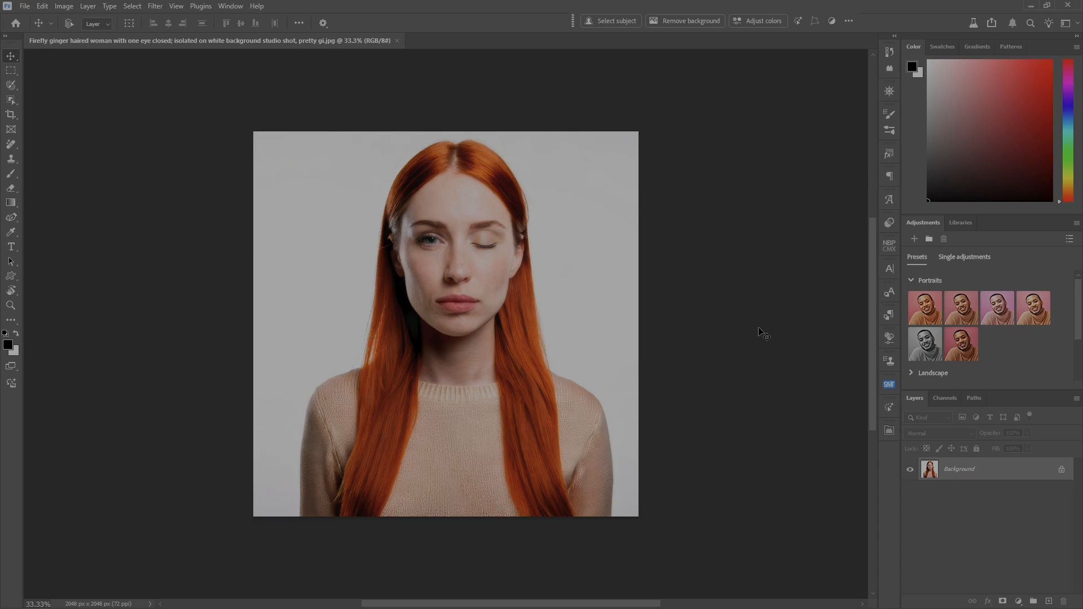
- Duplicate the red-haired woman portrait's background layer and convert the copy to a smart object
{"action": "key", "text": "ctrl+j"}
{"action": "left_click", "coordinate": [88, 7]}
{"action": "mouse_move", "coordinate": [113, 286]}
{"action": "left_click", "coordinate": [254, 286]}
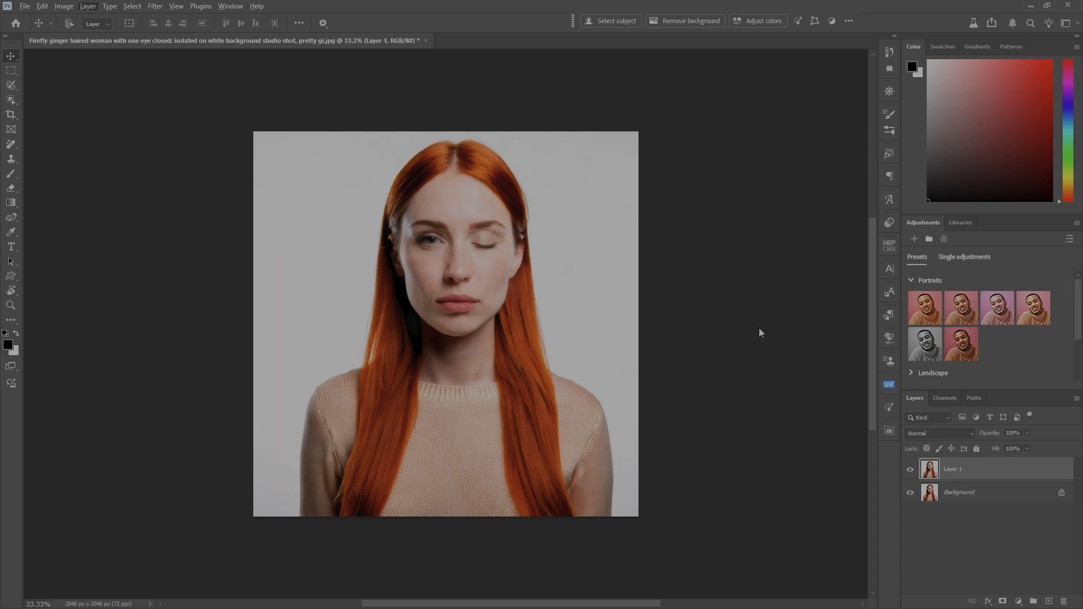
- Open the portrait's smart object layer in the Anthropics PortraitPro filter
{"action": "left_click", "coordinate": [155, 7]}
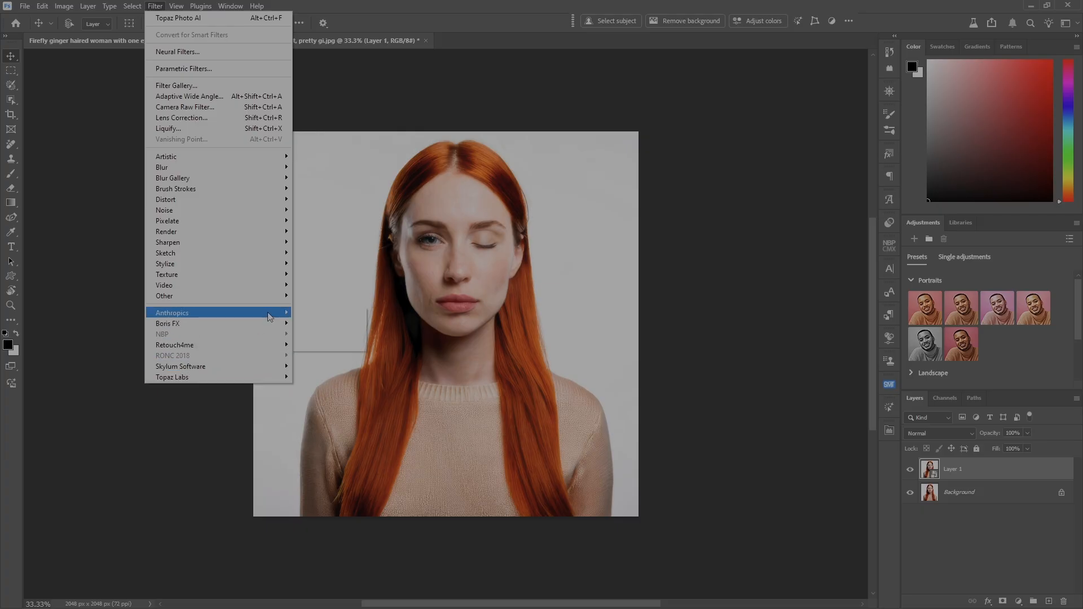
{"action": "mouse_move", "coordinate": [276, 313]}
{"action": "left_click", "coordinate": [317, 324]}
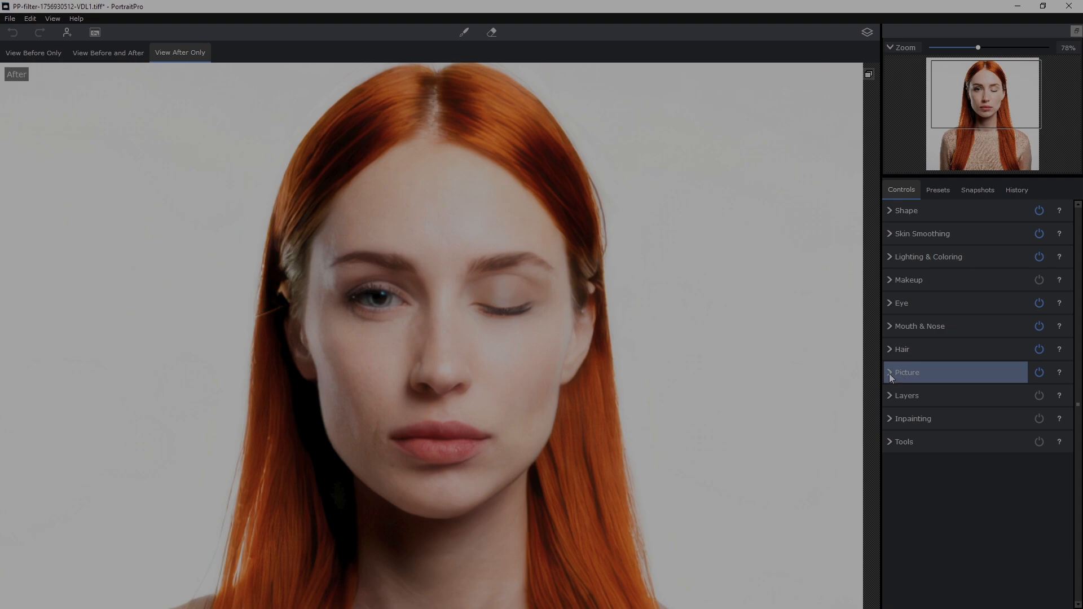
- Examine the Picture adjustments and the Layers options for background and overlay in PortraitPro
{"action": "left_click", "coordinate": [888, 374]}
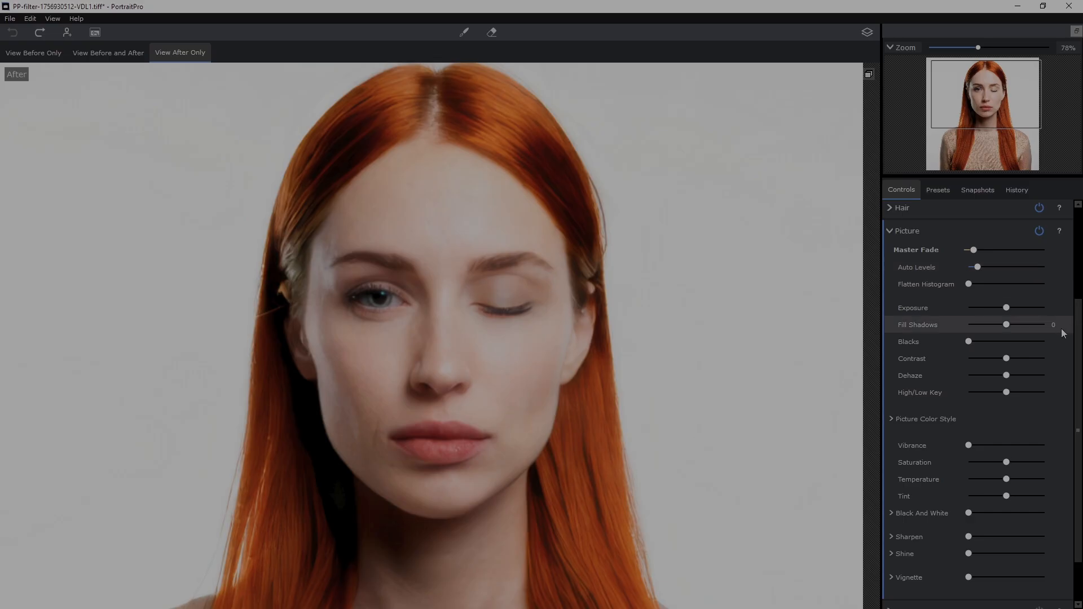
{"action": "scroll", "coordinate": [1078, 337], "scroll_direction": "down", "scroll_amount": 2}
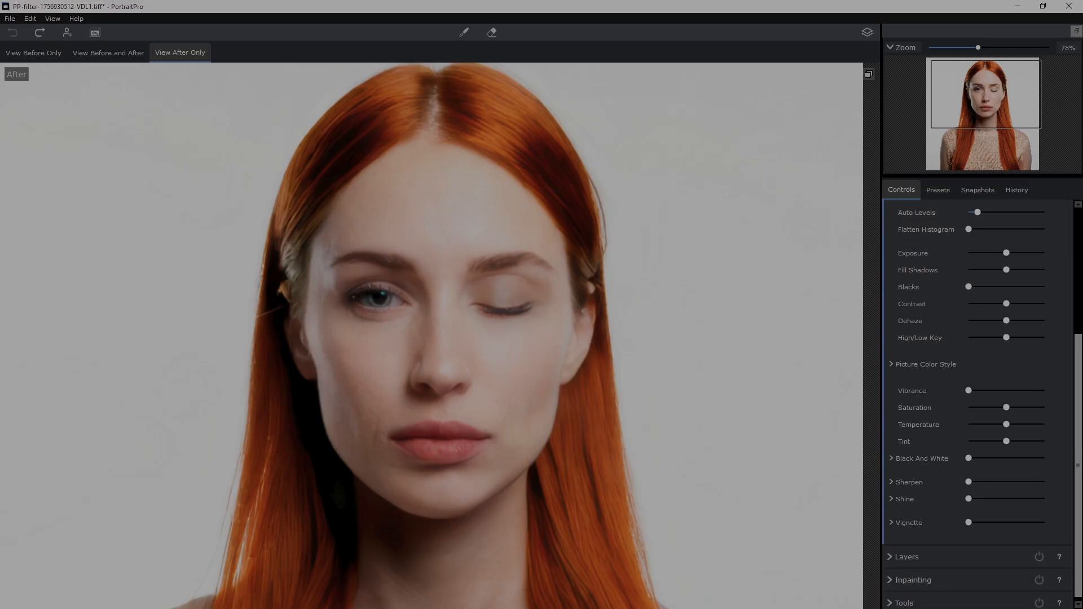
{"action": "scroll", "coordinate": [979, 395], "scroll_direction": "up", "scroll_amount": 1}
{"action": "scroll", "coordinate": [912, 282], "scroll_direction": "up", "scroll_amount": 4}
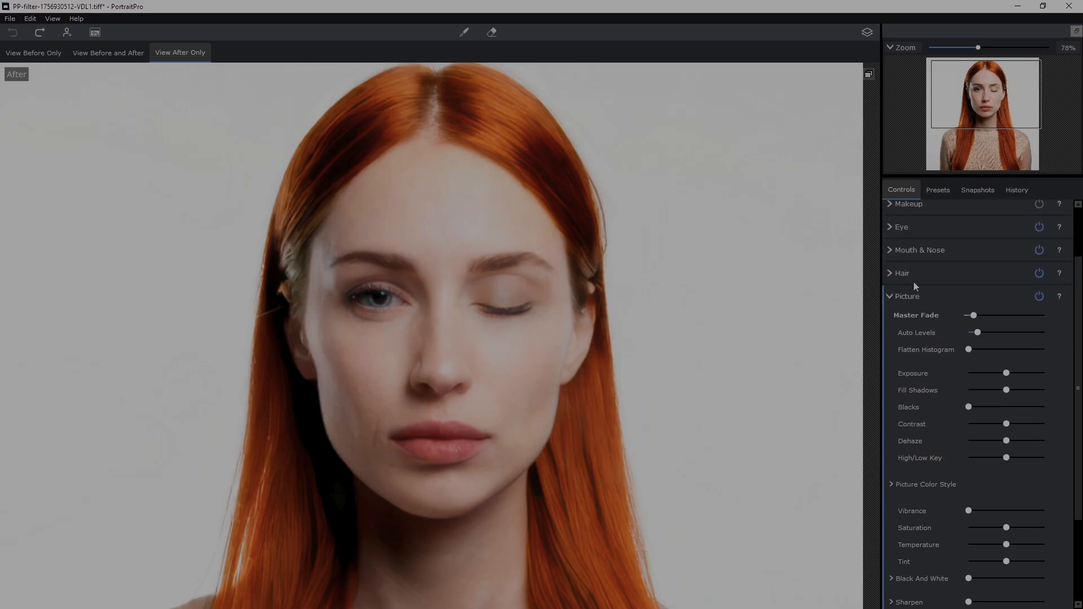
{"action": "left_click", "coordinate": [902, 296]}
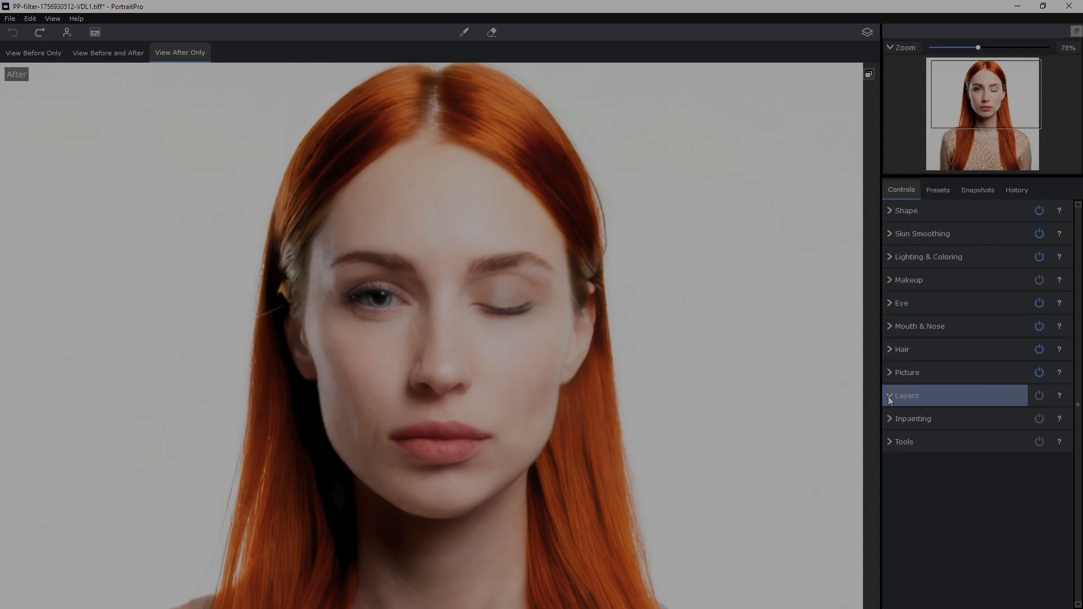
{"action": "left_click", "coordinate": [907, 396]}
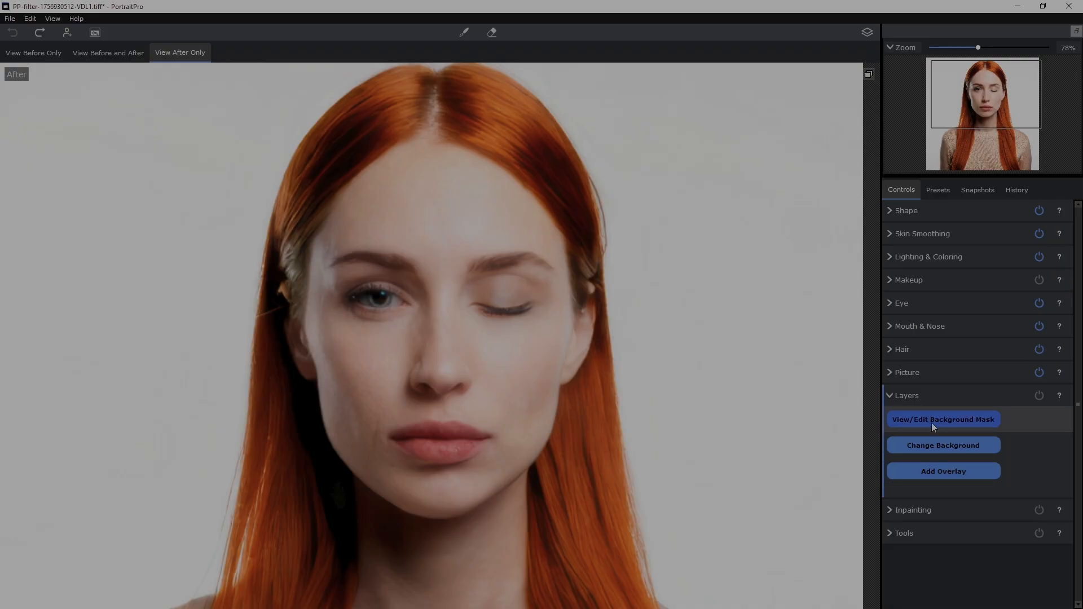
{"action": "left_click", "coordinate": [889, 398]}
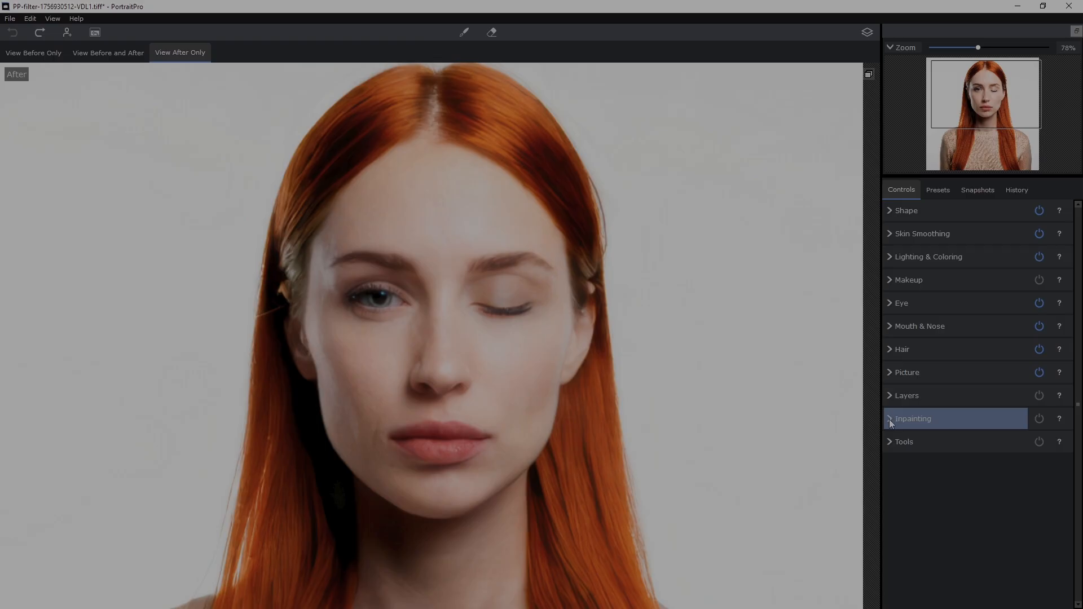
- Examine the Inpainting tools, including the Mouth & Teeth choices and Remove Inpainting Effects
{"action": "left_click", "coordinate": [889, 419]}
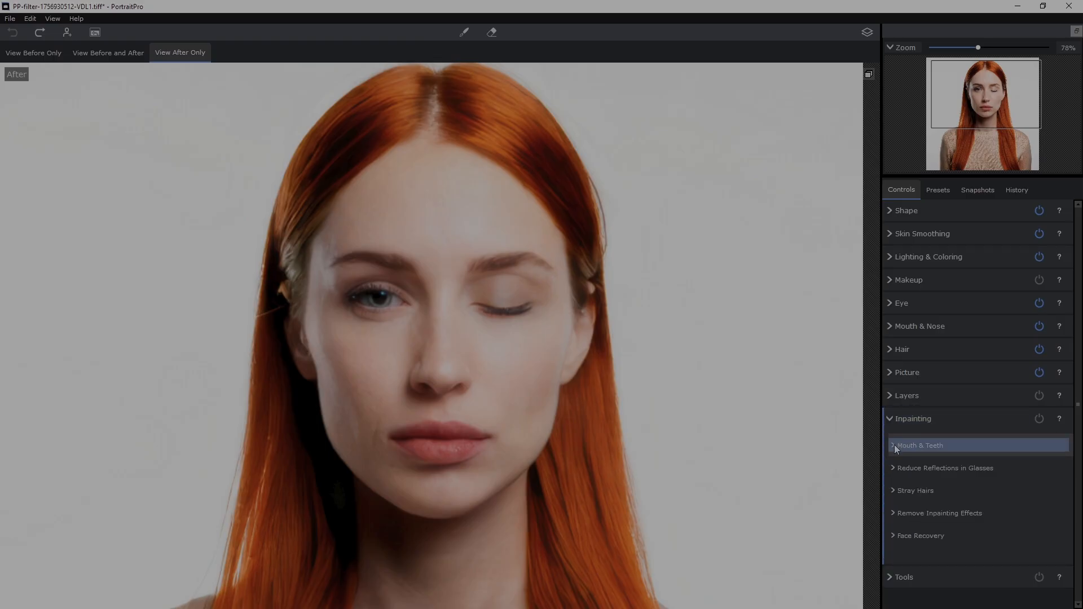
{"action": "left_click", "coordinate": [892, 447]}
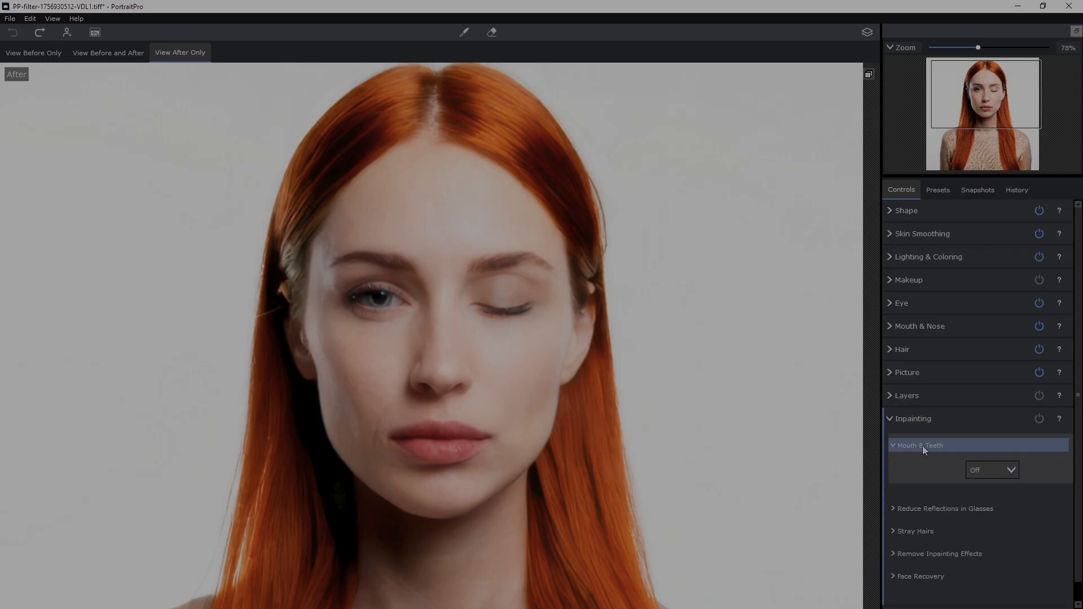
{"action": "left_click", "coordinate": [1010, 473]}
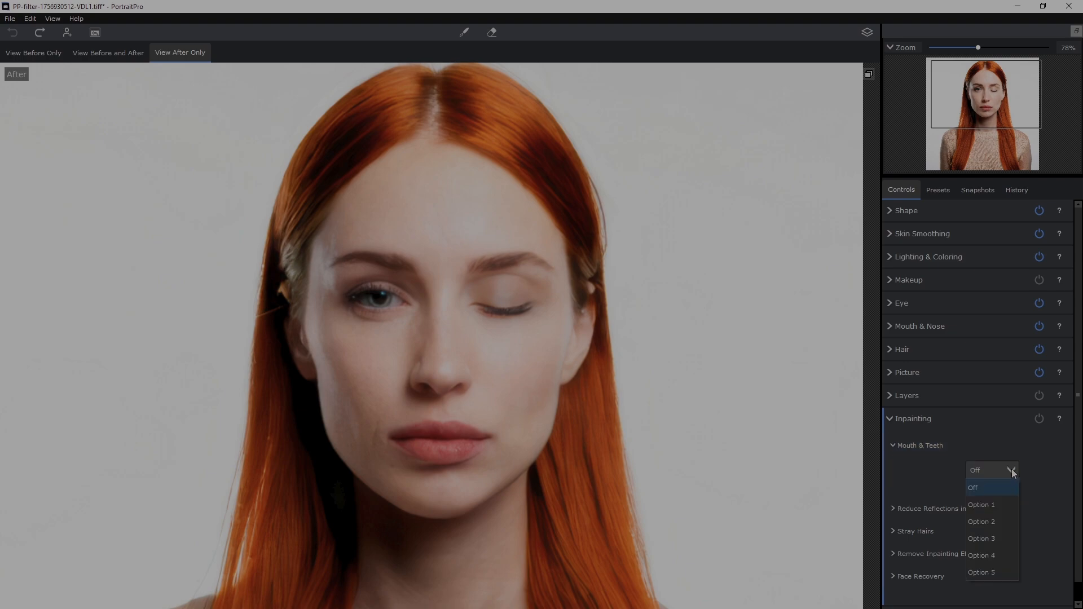
{"action": "left_click", "coordinate": [1011, 468]}
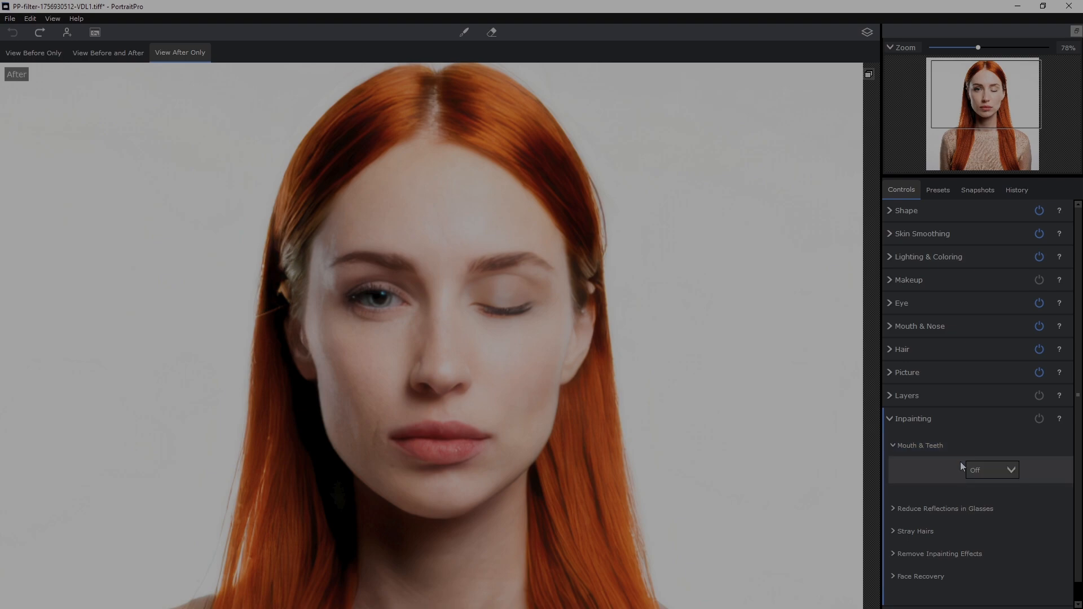
{"action": "left_click", "coordinate": [893, 444]}
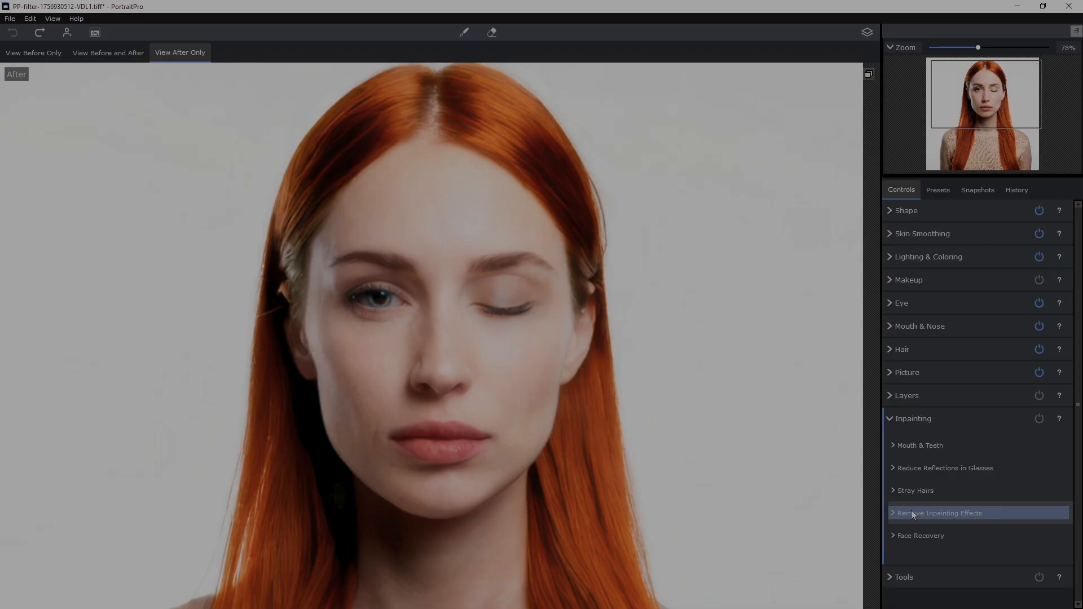
{"action": "left_click", "coordinate": [896, 512]}
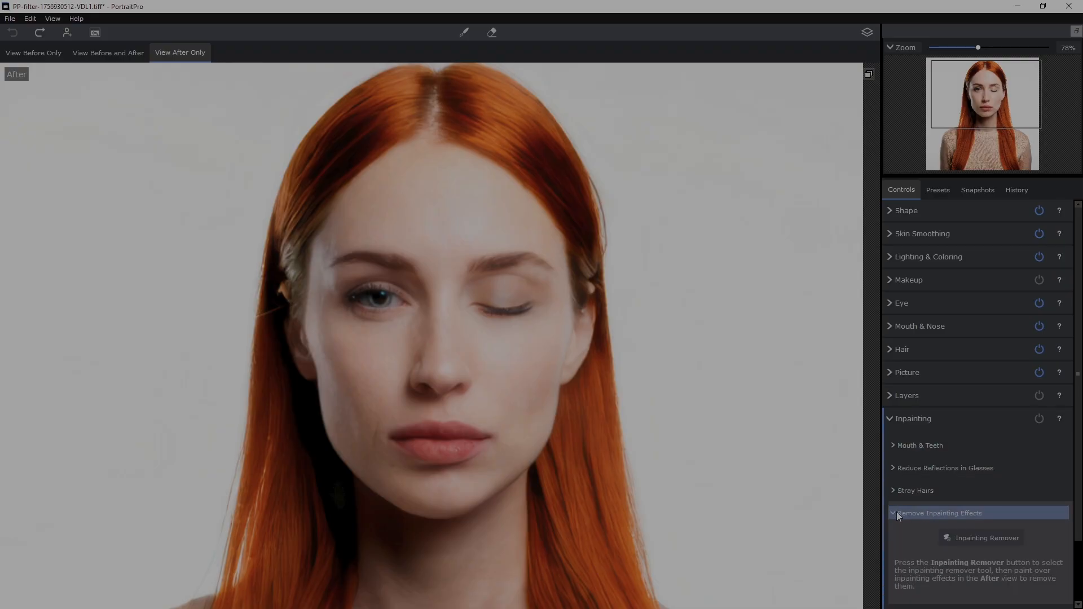
{"action": "left_click", "coordinate": [891, 492]}
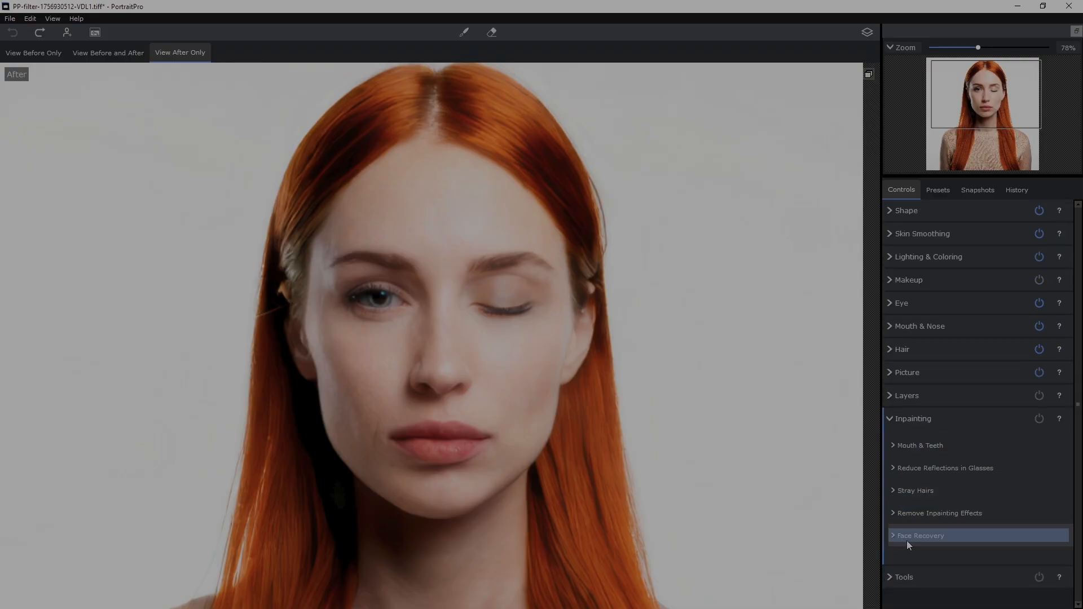
- Examine the Face Recovery options for eyes, nose and mouth in the Inpainting section
{"action": "left_click", "coordinate": [892, 534]}
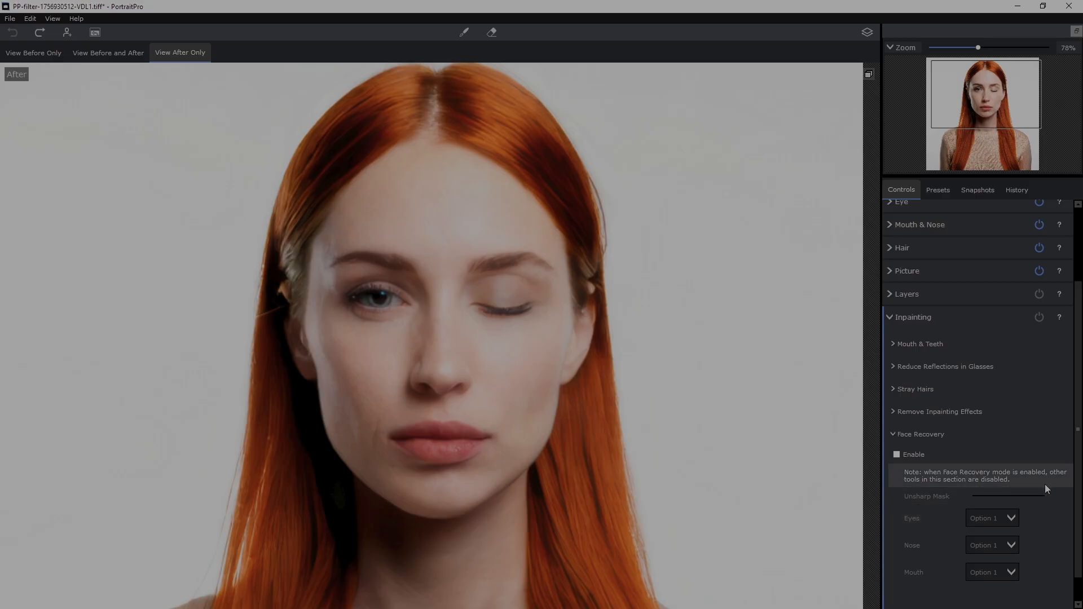
{"action": "left_click_drag", "start_coordinate": [1077, 483], "coordinate": [1078, 508]}
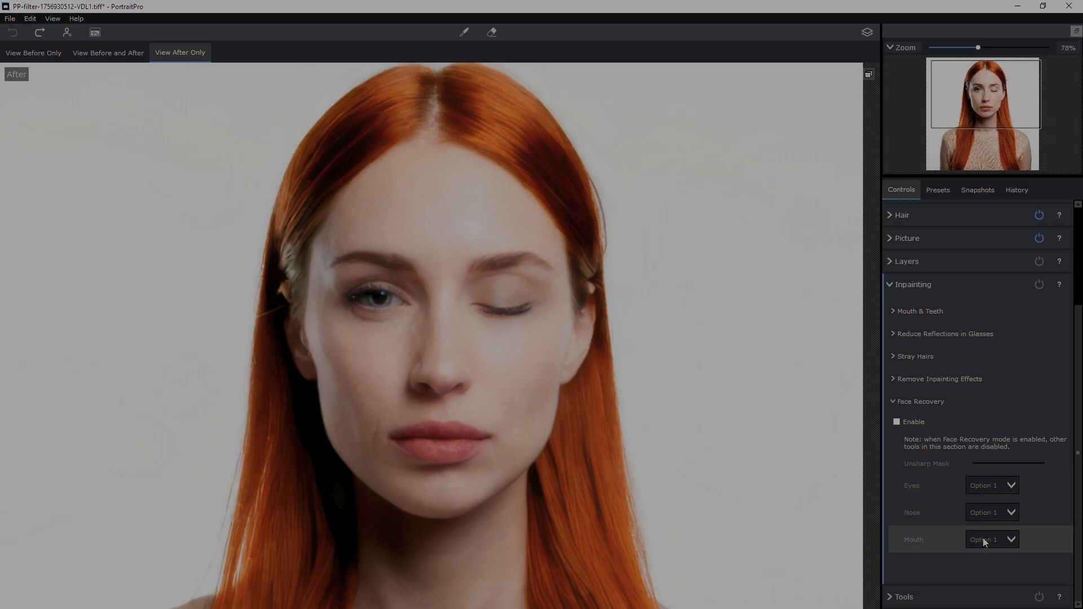
{"action": "left_click", "coordinate": [899, 404]}
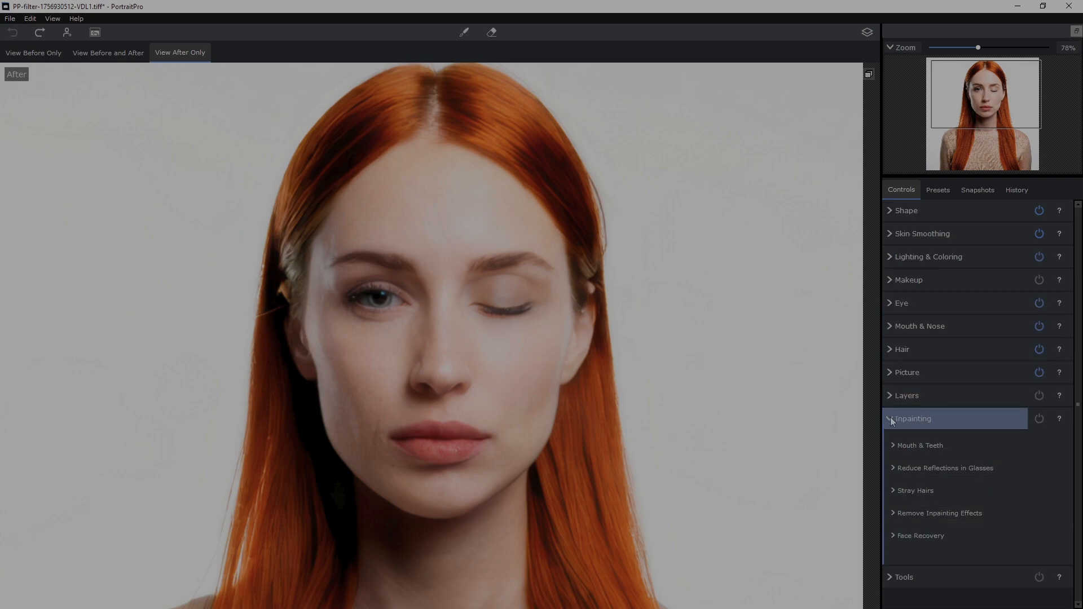
{"action": "left_click", "coordinate": [891, 419]}
- Try the Rainbow Paint and Scratches art effects on the portrait and browse the other effects
{"action": "left_click", "coordinate": [897, 442]}
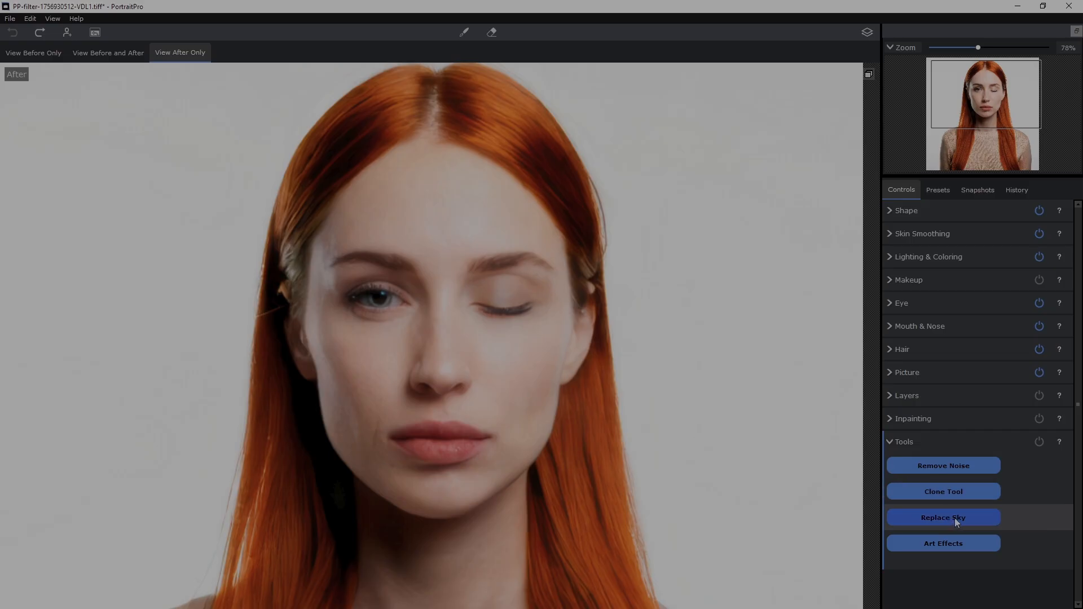
{"action": "left_click", "coordinate": [938, 544]}
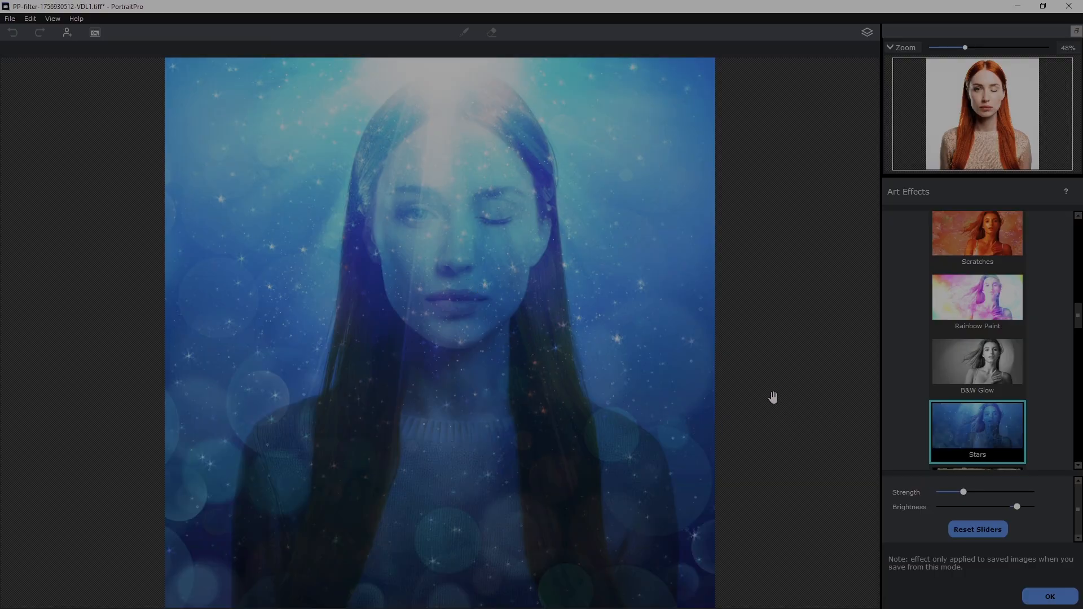
{"action": "left_click", "coordinate": [994, 305]}
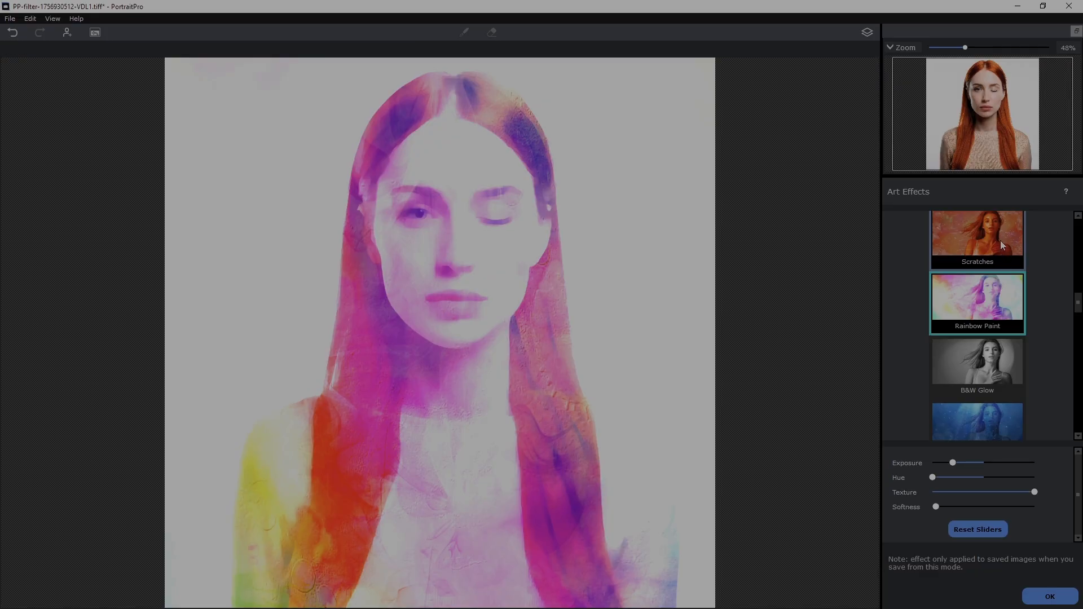
{"action": "left_click", "coordinate": [996, 242]}
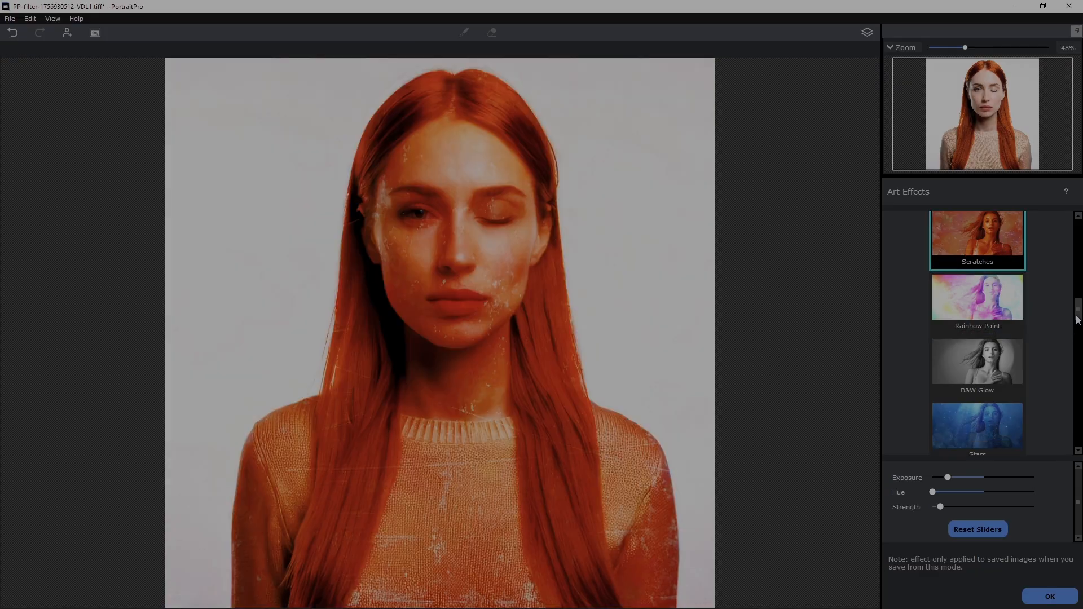
{"action": "scroll", "coordinate": [1021, 418], "scroll_direction": "down", "scroll_amount": 10}
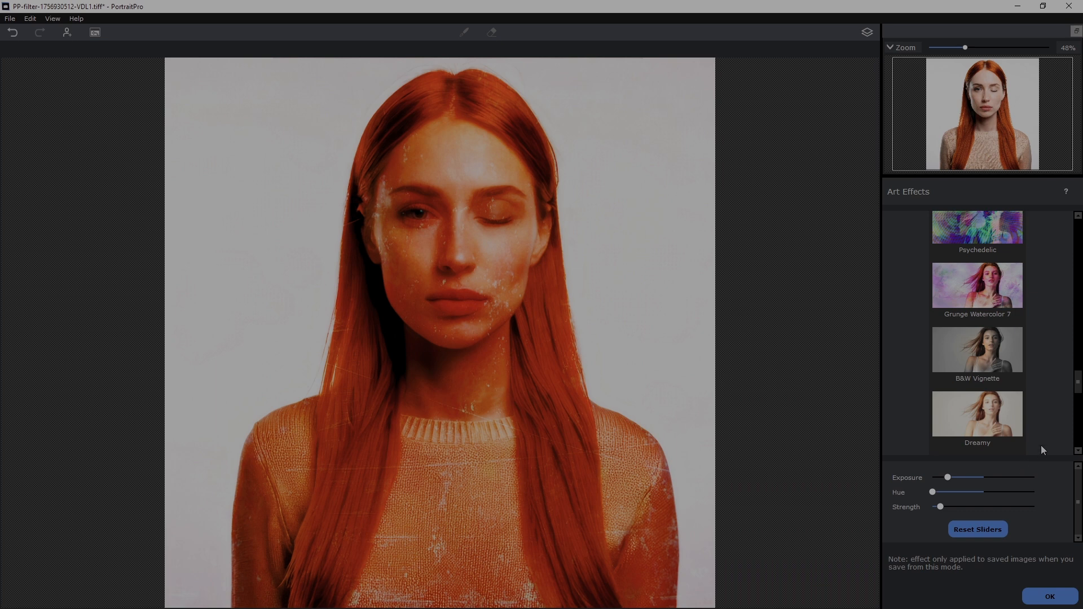
{"action": "left_click", "coordinate": [1050, 596]}
{"action": "left_click", "coordinate": [904, 442]}
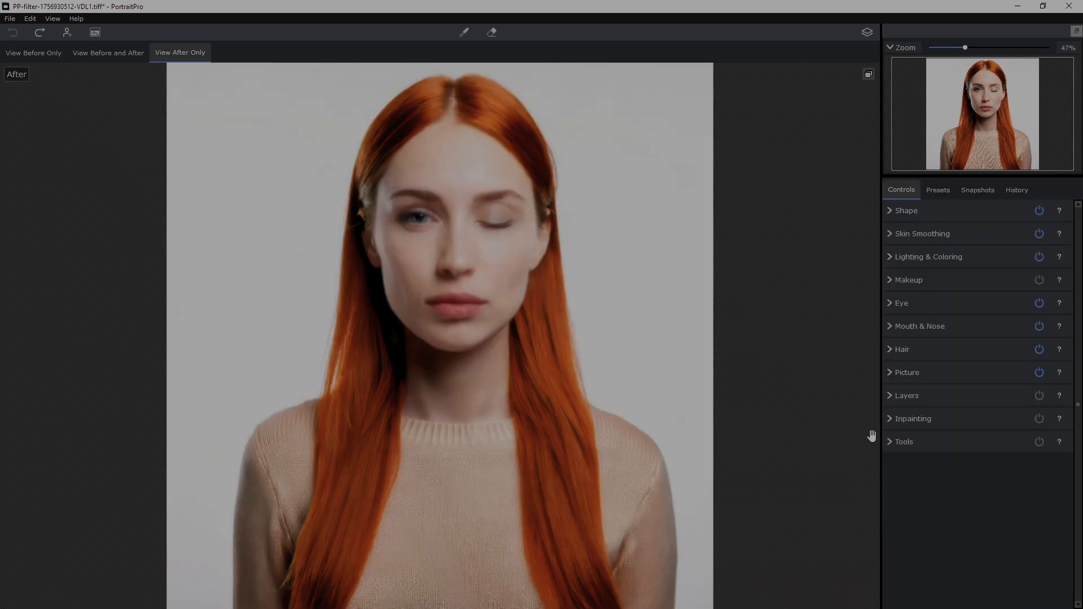
- Open the hair recoloring choices and recolor the woman's hair with Light bronze brown
{"action": "left_click", "coordinate": [889, 350]}
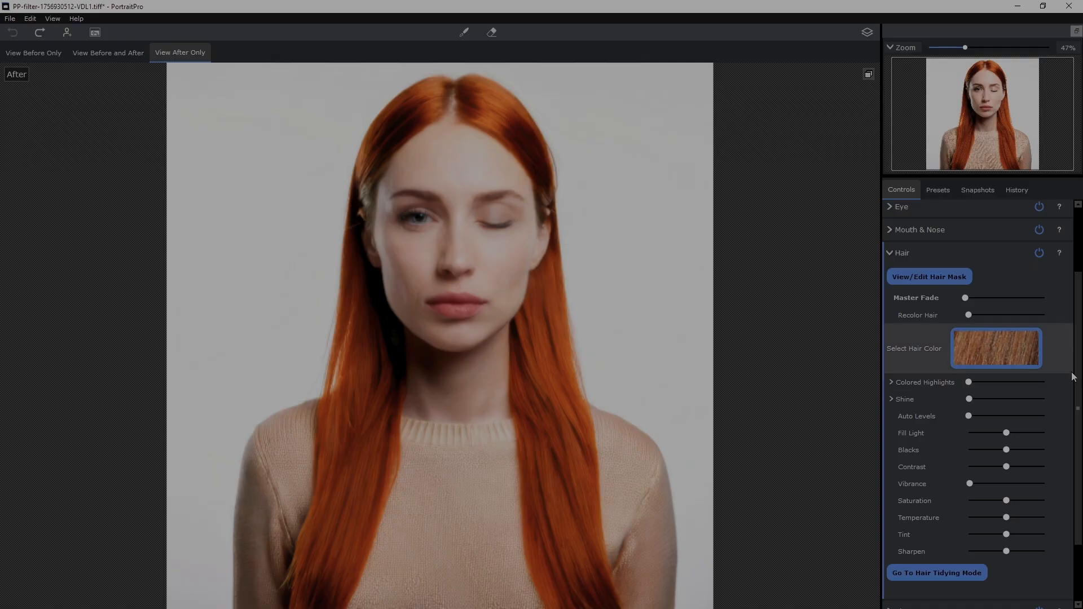
{"action": "left_click", "coordinate": [996, 348]}
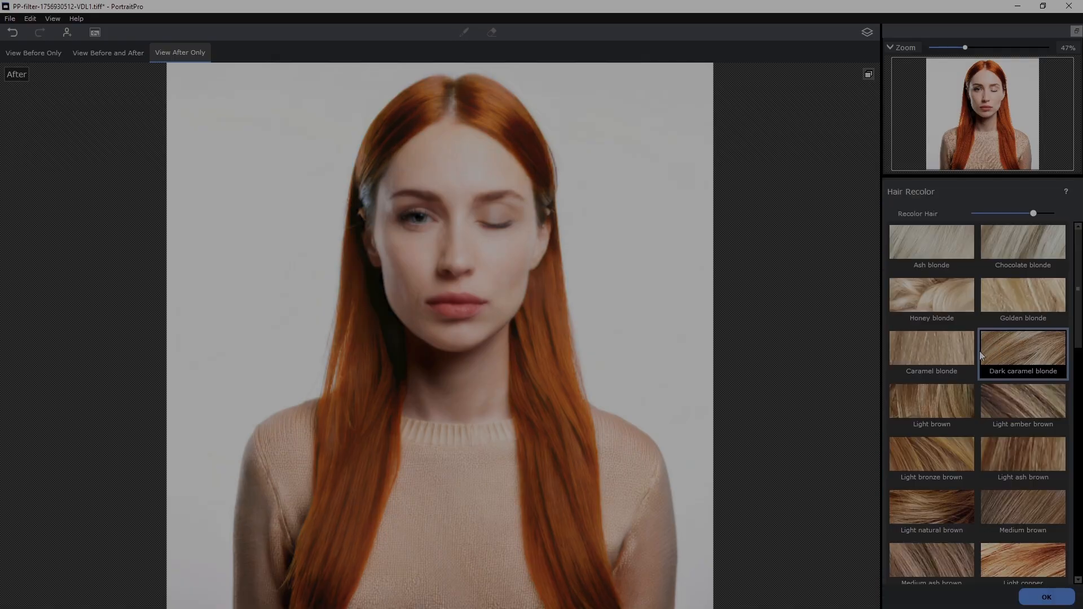
{"action": "left_click", "coordinate": [934, 446]}
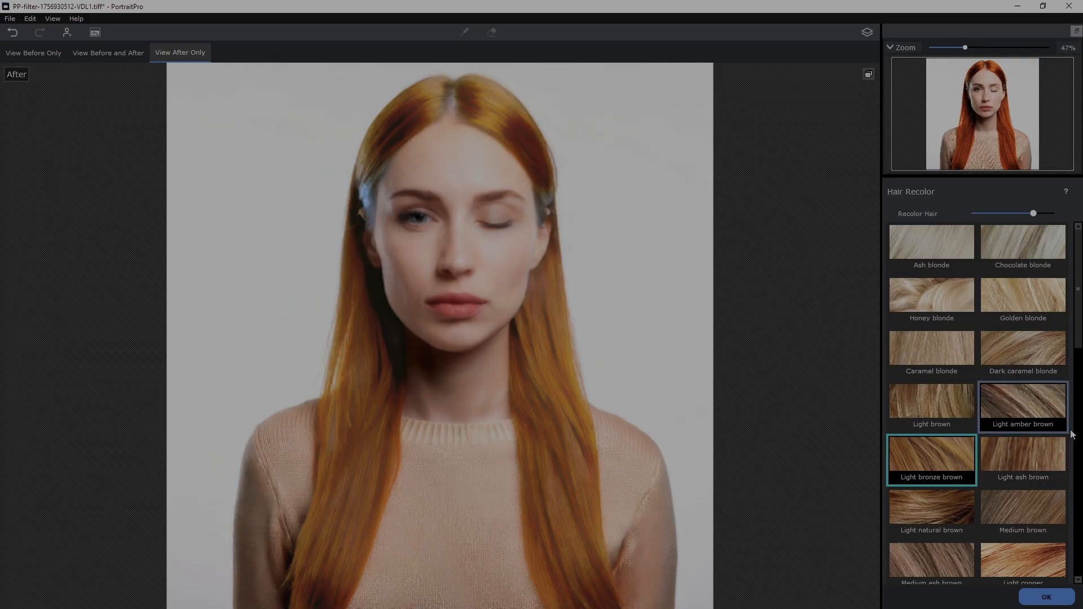
- Try the Medium auburn, Mahogany and Dark mahogany colors on the hair
{"action": "left_click_drag", "start_coordinate": [1076, 337], "coordinate": [1082, 419]}
{"action": "left_click", "coordinate": [922, 413]}
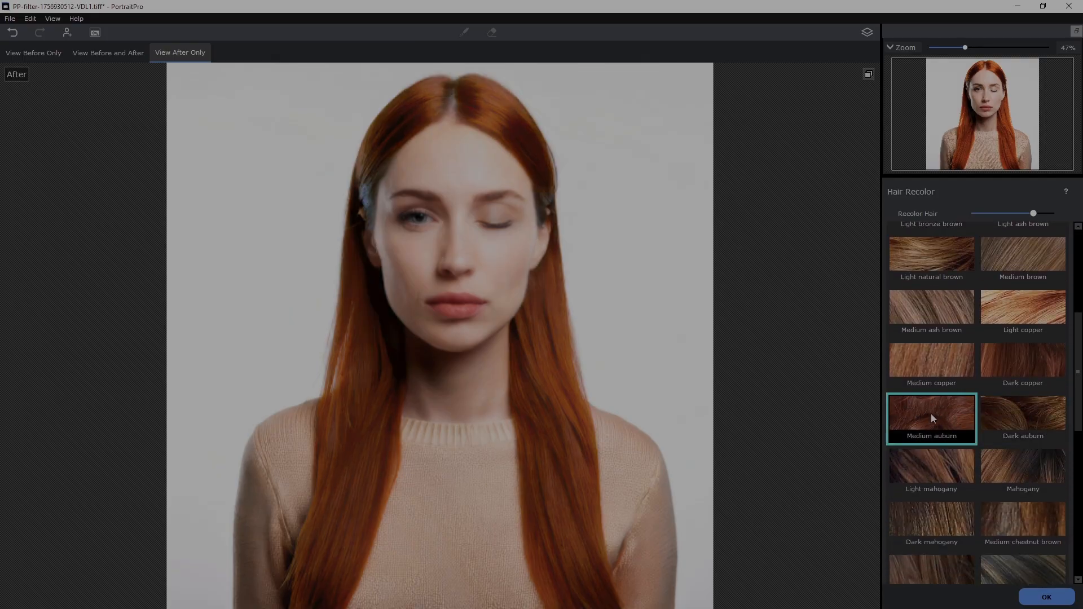
{"action": "left_click", "coordinate": [1013, 466]}
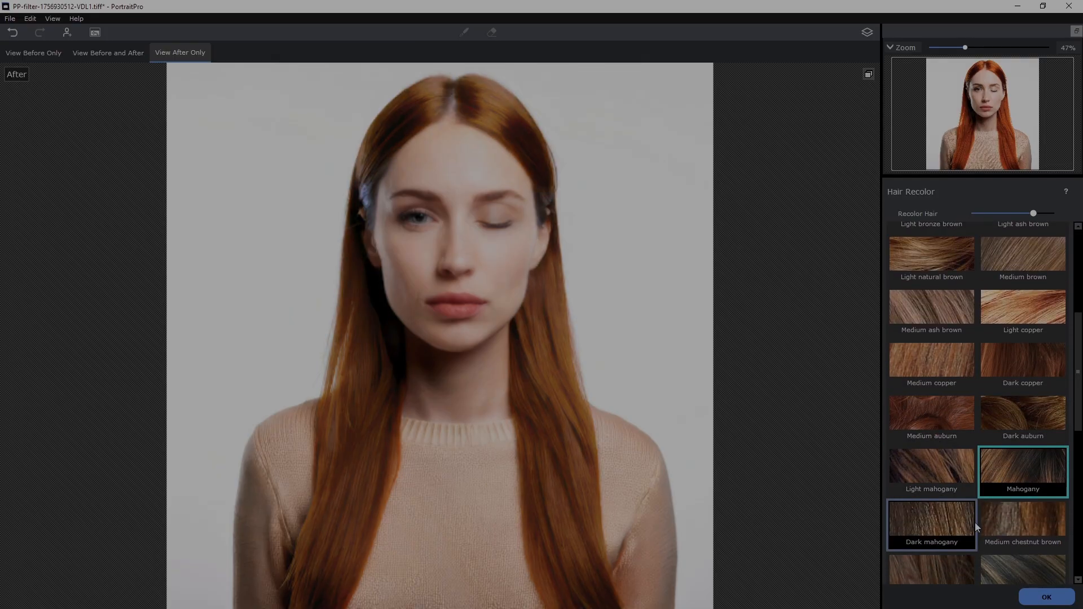
{"action": "left_click", "coordinate": [938, 512]}
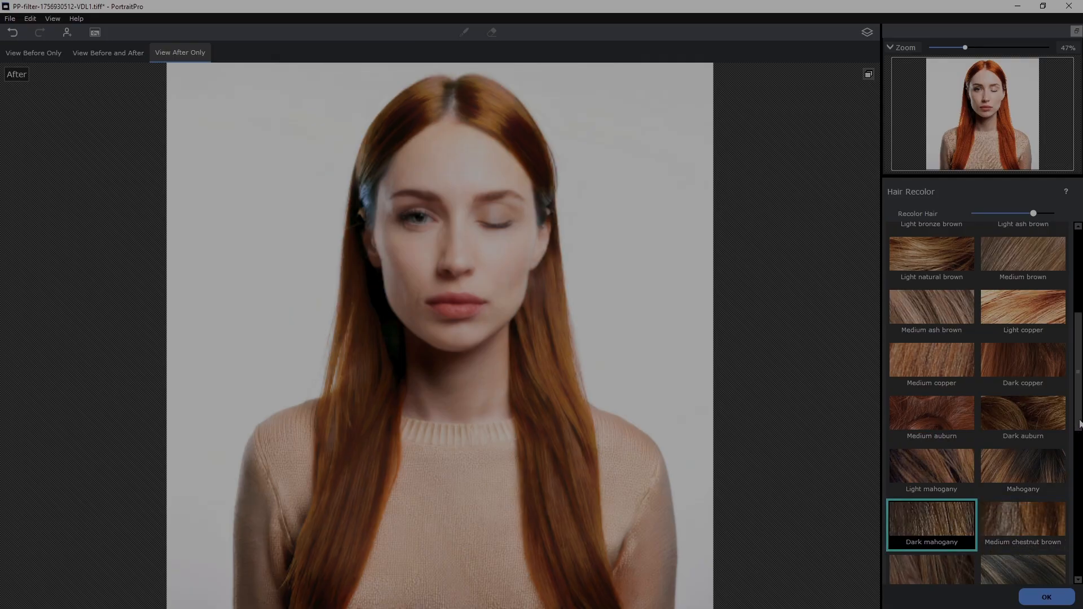
- Try the Midnight black, Blue black, Henna red, Blue, Gray blue and Aquamarine colors on the hair
{"action": "left_click_drag", "start_coordinate": [1080, 424], "coordinate": [1079, 529]}
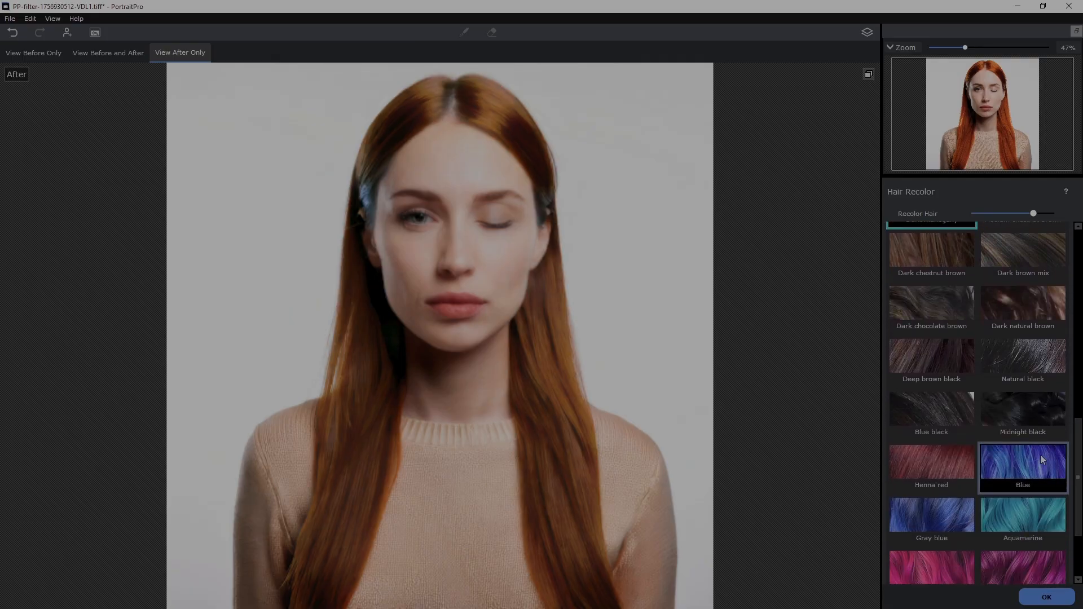
{"action": "left_click", "coordinate": [1022, 403]}
{"action": "left_click", "coordinate": [937, 411]}
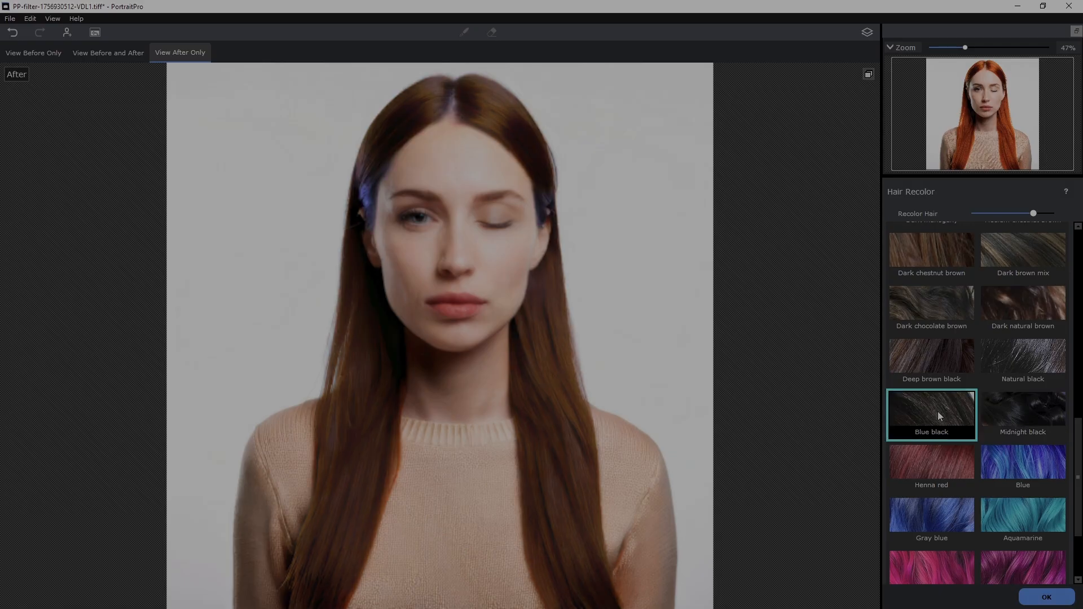
{"action": "left_click", "coordinate": [944, 462]}
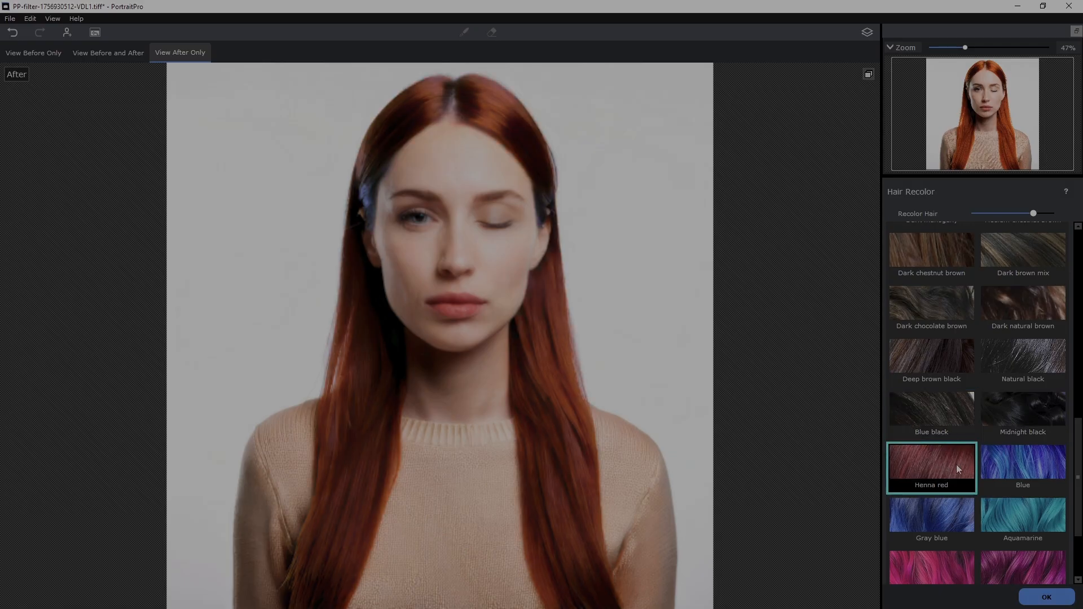
{"action": "left_click", "coordinate": [1028, 471]}
{"action": "left_click", "coordinate": [940, 522]}
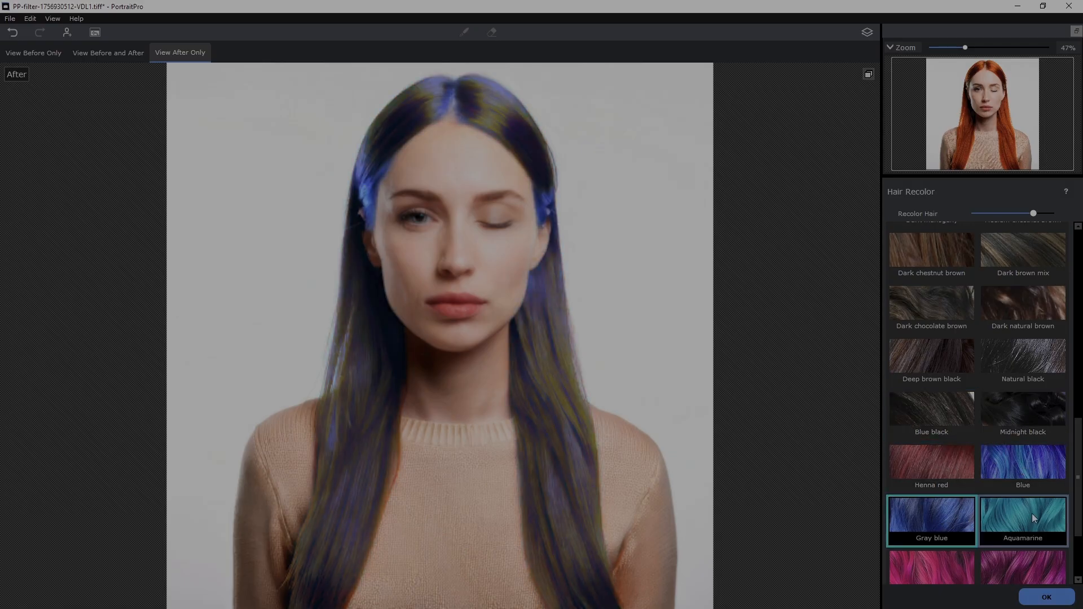
{"action": "left_click", "coordinate": [1034, 518]}
- Recolor the hair with the bright pink swatch below Gray blue and accept the hair color
{"action": "left_click", "coordinate": [926, 575]}
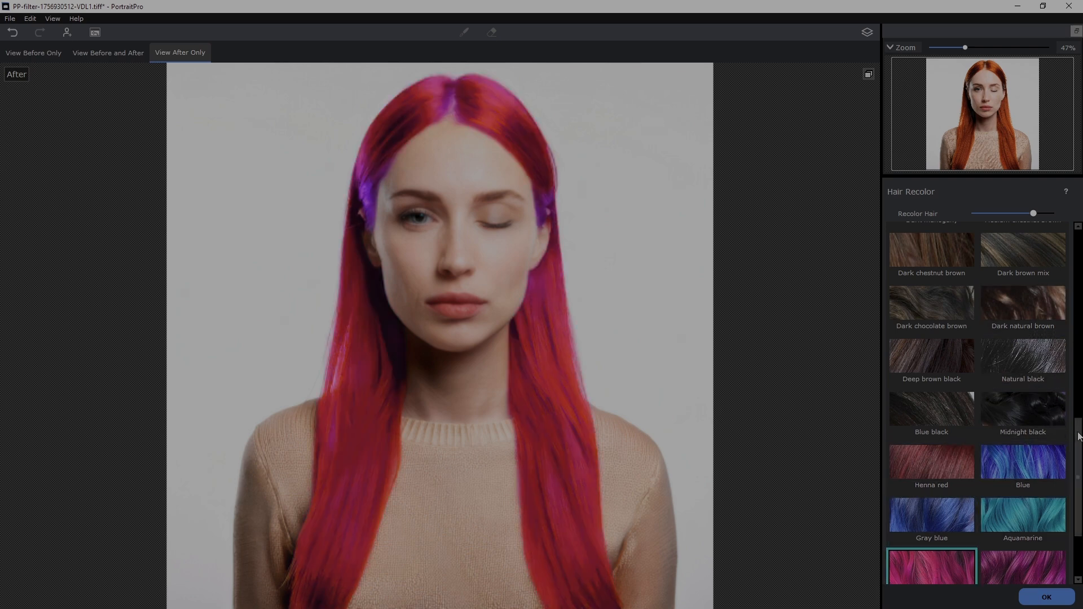
{"action": "left_click_drag", "start_coordinate": [1075, 435], "coordinate": [1076, 240]}
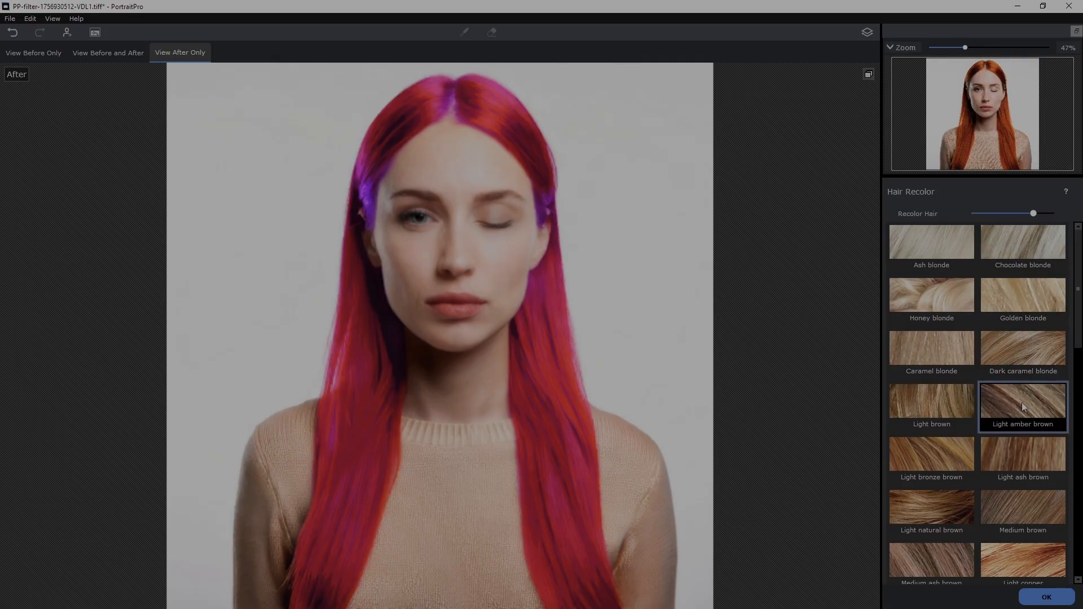
{"action": "left_click", "coordinate": [1044, 596]}
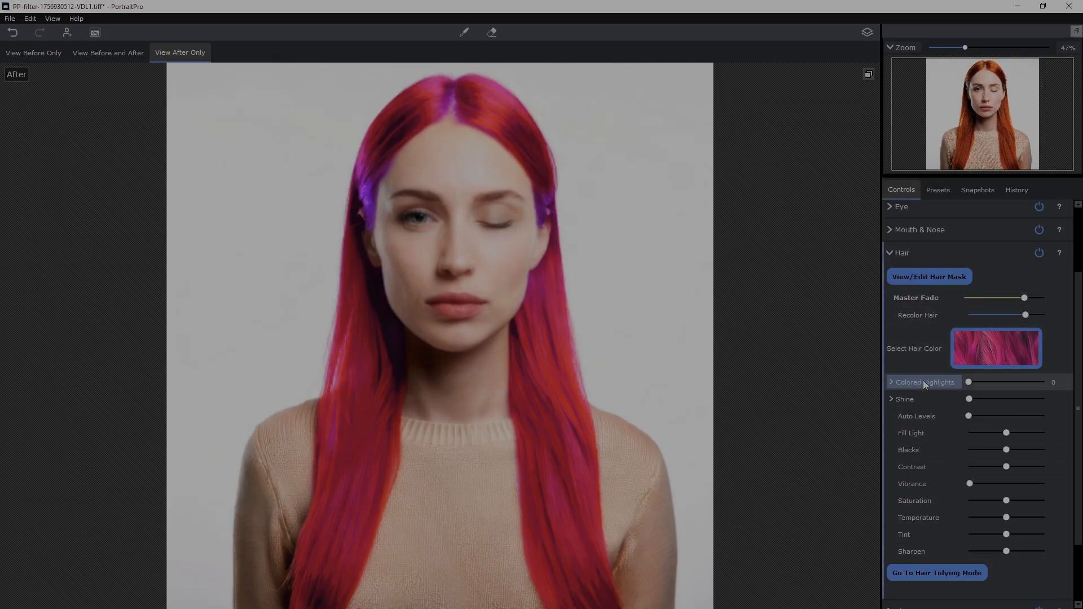
- Show the Colored Highlights settings for the hair and raise the highlights amount to about a third
{"action": "left_click", "coordinate": [891, 383]}
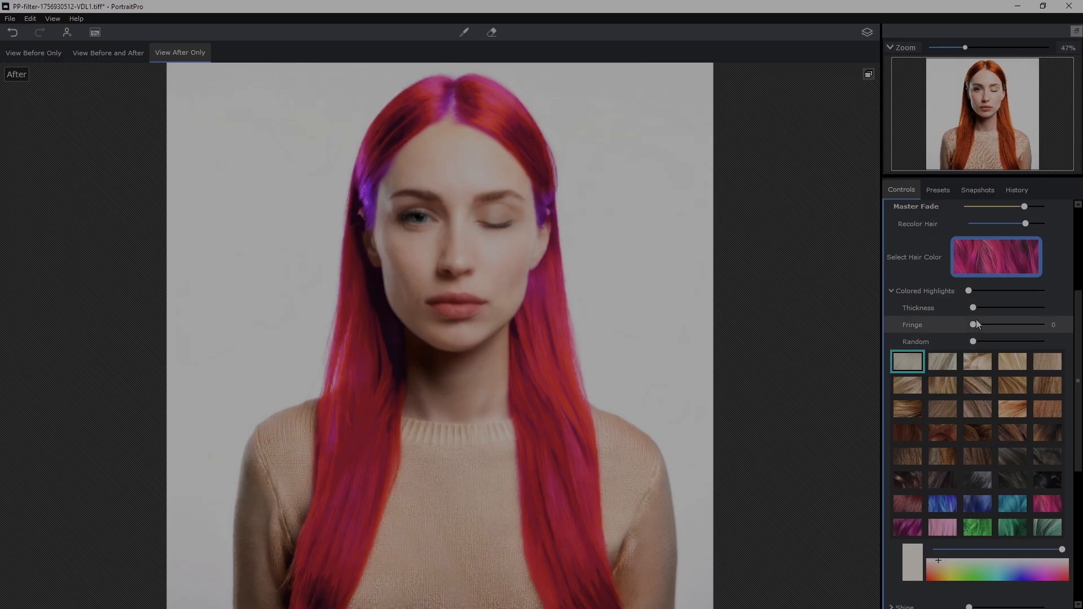
{"action": "left_click_drag", "start_coordinate": [968, 293], "coordinate": [994, 291]}
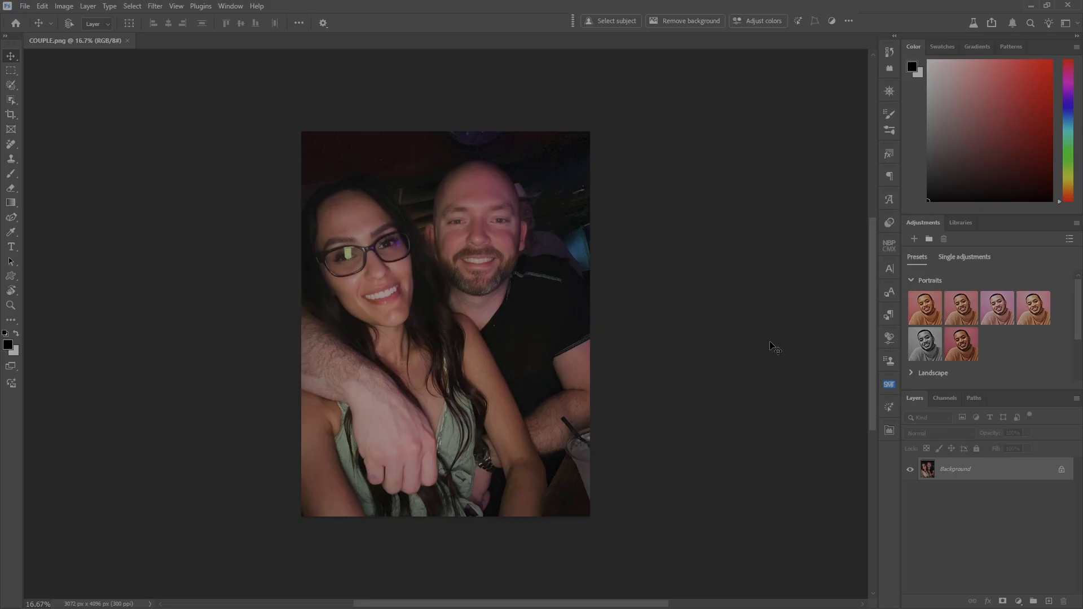
- In Photoshop, duplicate the couple photo's background layer and convert the copy to a smart object
{"action": "key", "text": "ctrl+j"}
{"action": "key", "text": "alt+l"}
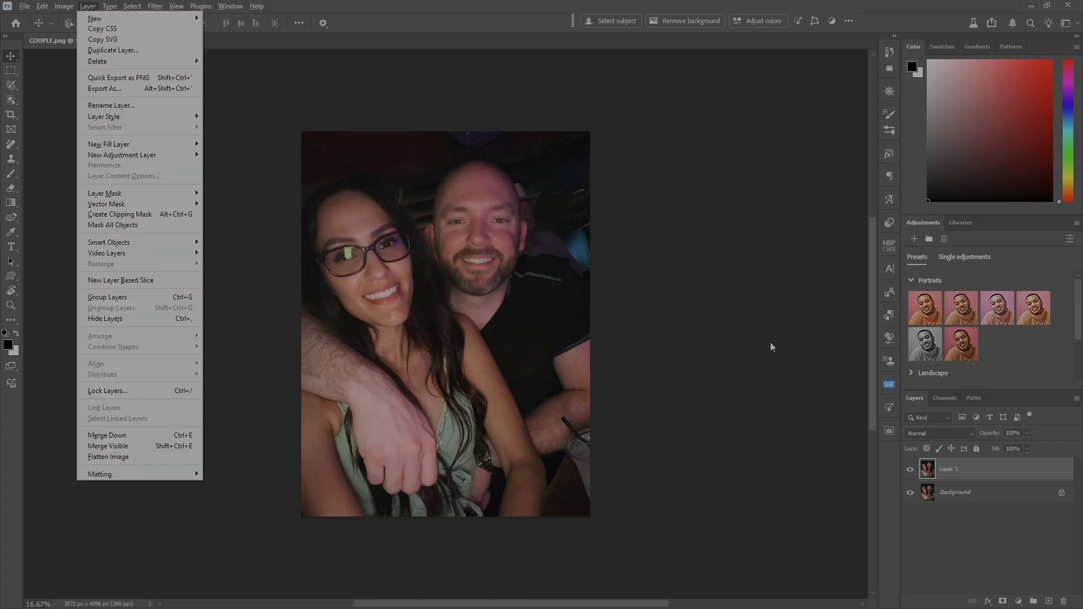
{"action": "key", "text": "Escape"}
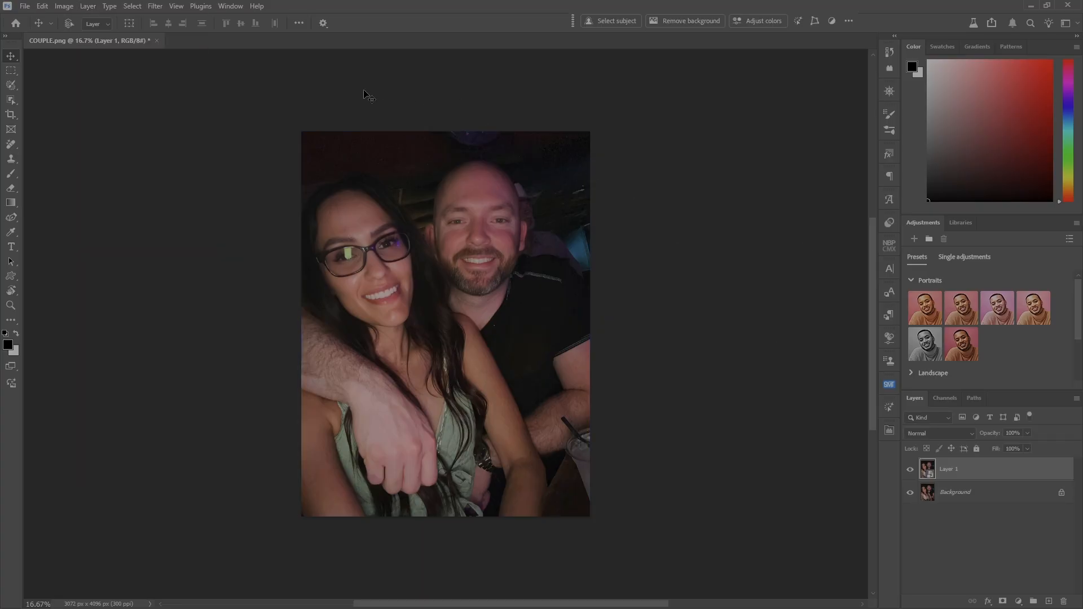
- Open the couple photo's smart object layer in the Boris FX Optics filter without applying the previous filters or masks
{"action": "left_click", "coordinate": [156, 9]}
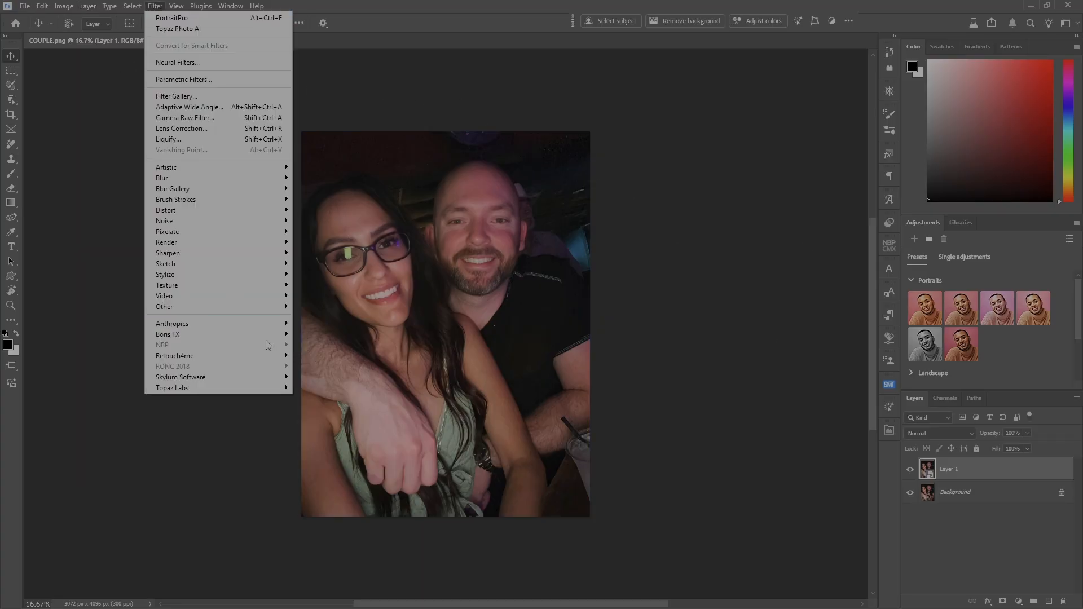
{"action": "mouse_move", "coordinate": [264, 333]}
{"action": "left_click", "coordinate": [311, 334]}
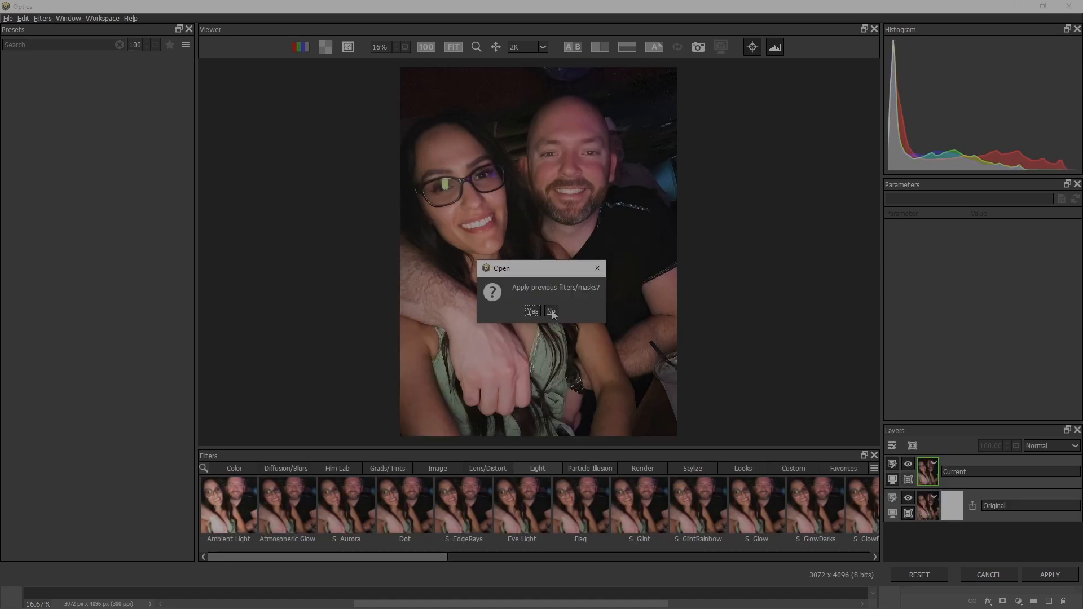
{"action": "left_click", "coordinate": [551, 312]}
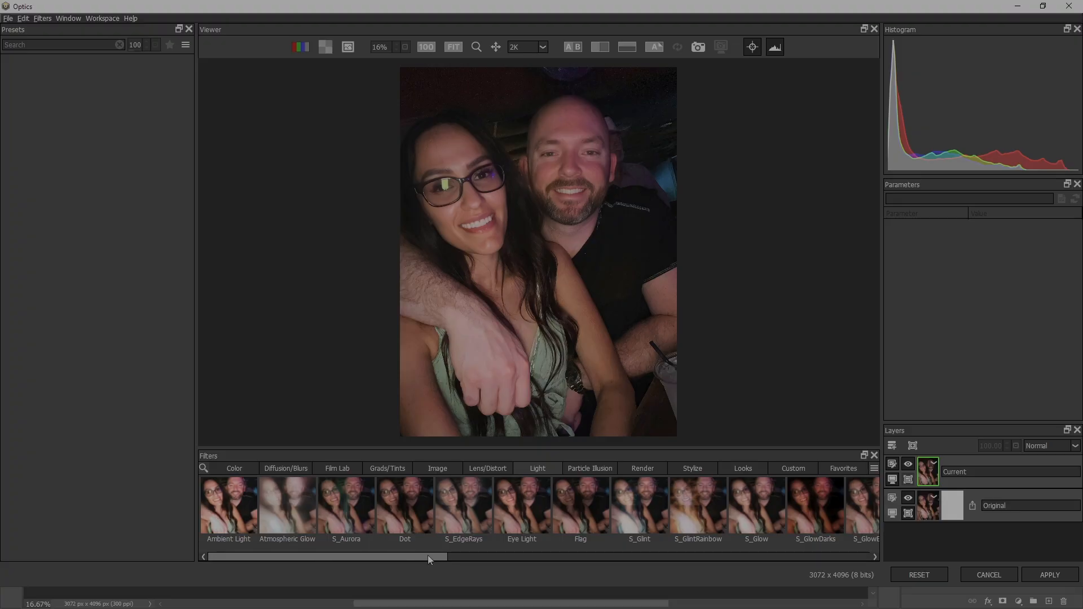
- Apply the Film Stocks filter from the Film Lab category to the couple photo
{"action": "left_click_drag", "start_coordinate": [428, 556], "coordinate": [374, 567]}
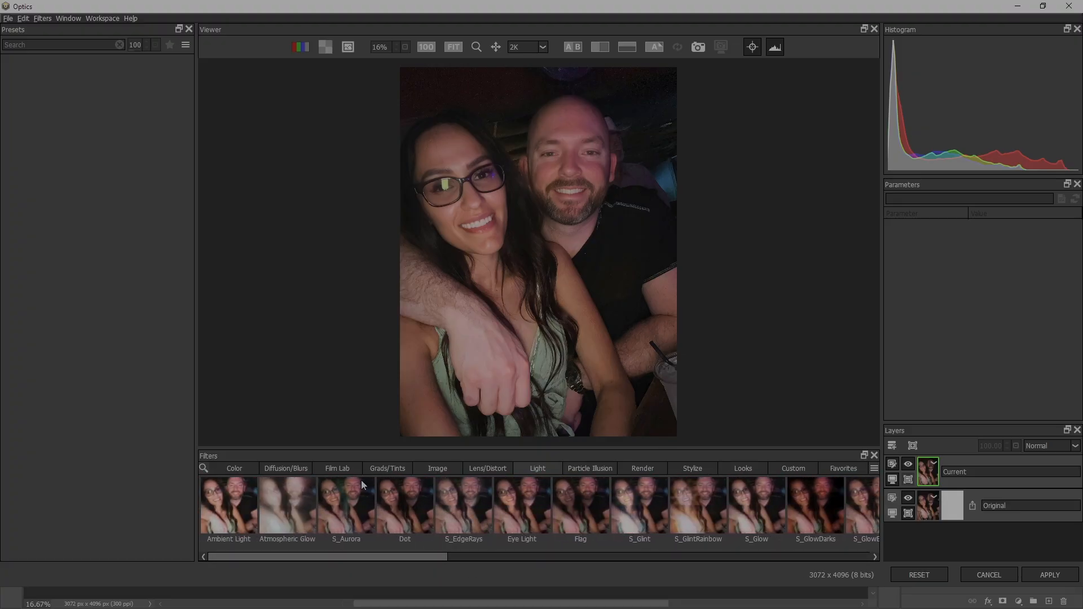
{"action": "left_click", "coordinate": [342, 468]}
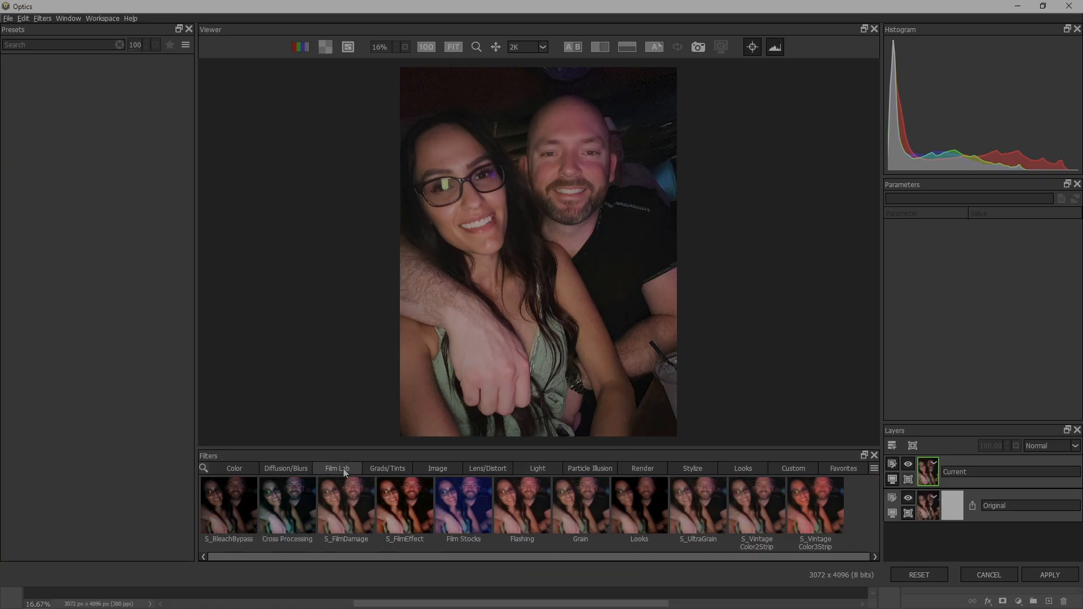
{"action": "left_click", "coordinate": [463, 506]}
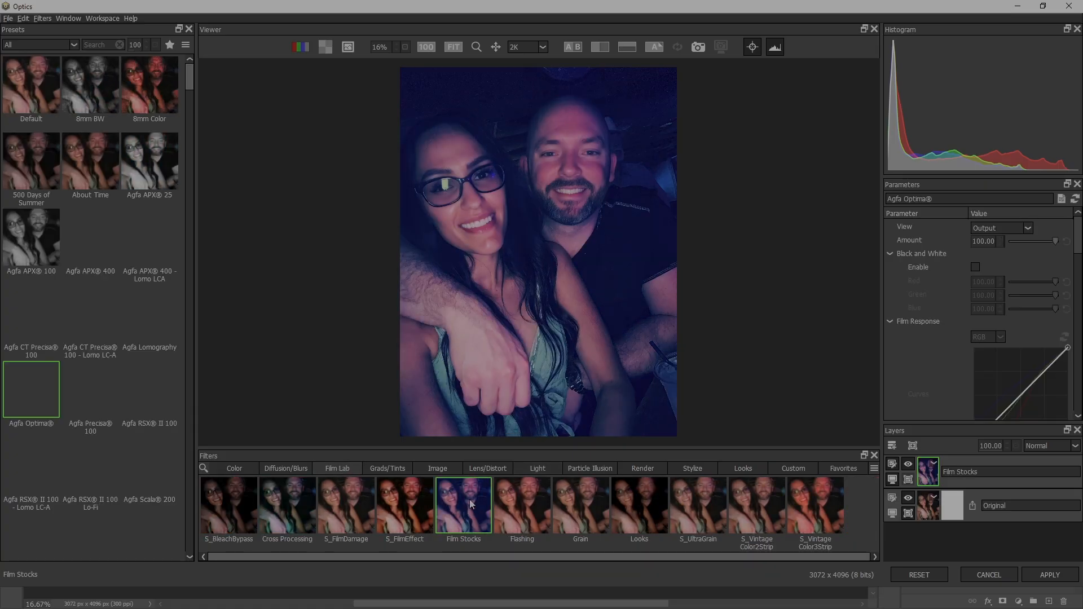
- Limit the film stock presets to Color Films and apply the Agfa Precisa 100 preset
{"action": "left_click", "coordinate": [71, 45]}
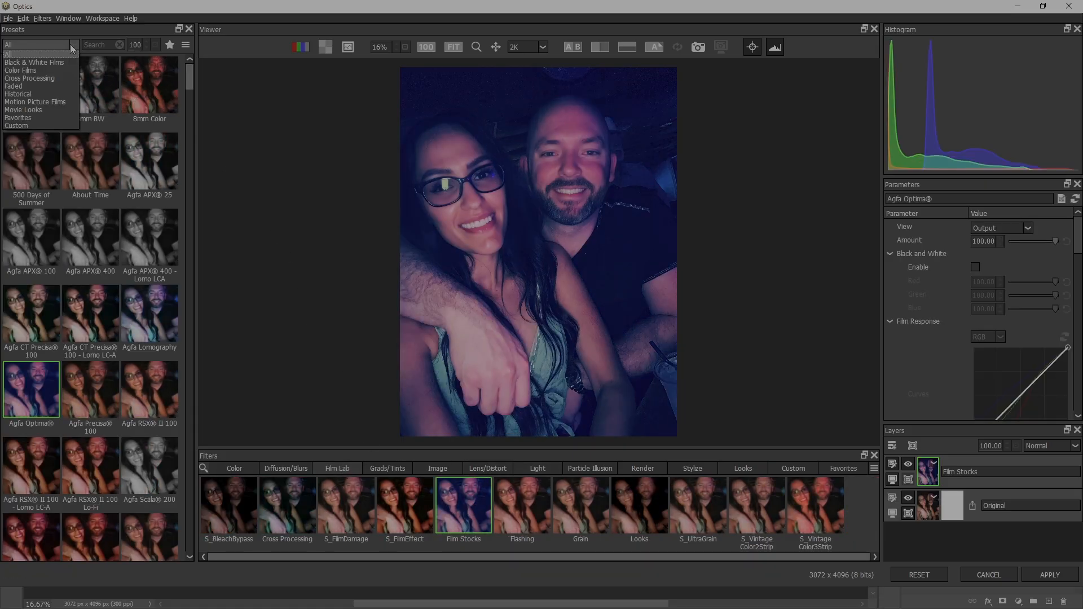
{"action": "left_click", "coordinate": [38, 70]}
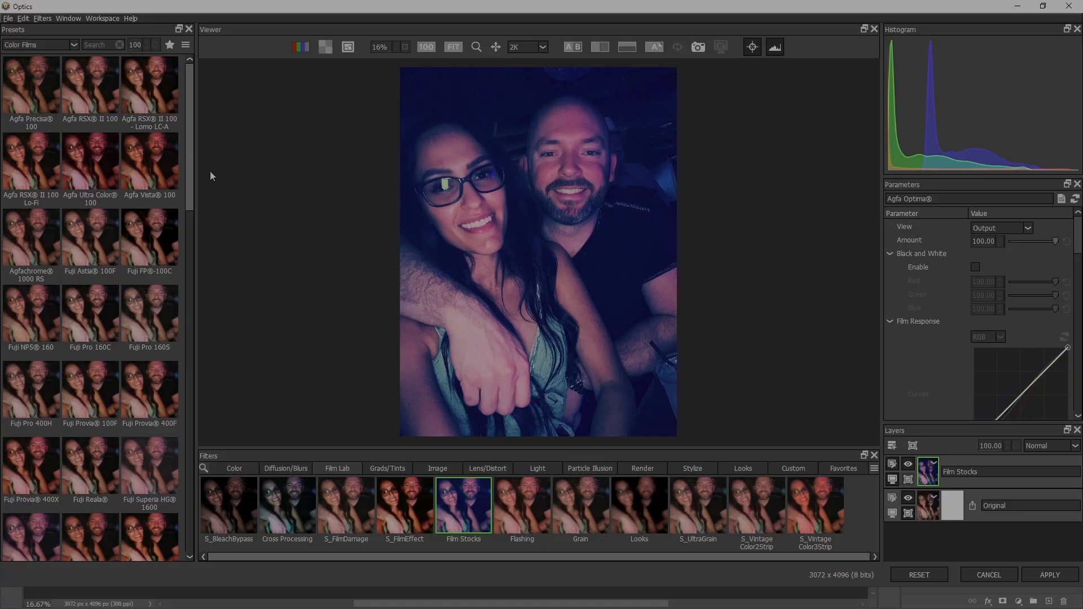
{"action": "left_click_drag", "start_coordinate": [191, 178], "coordinate": [281, 99]}
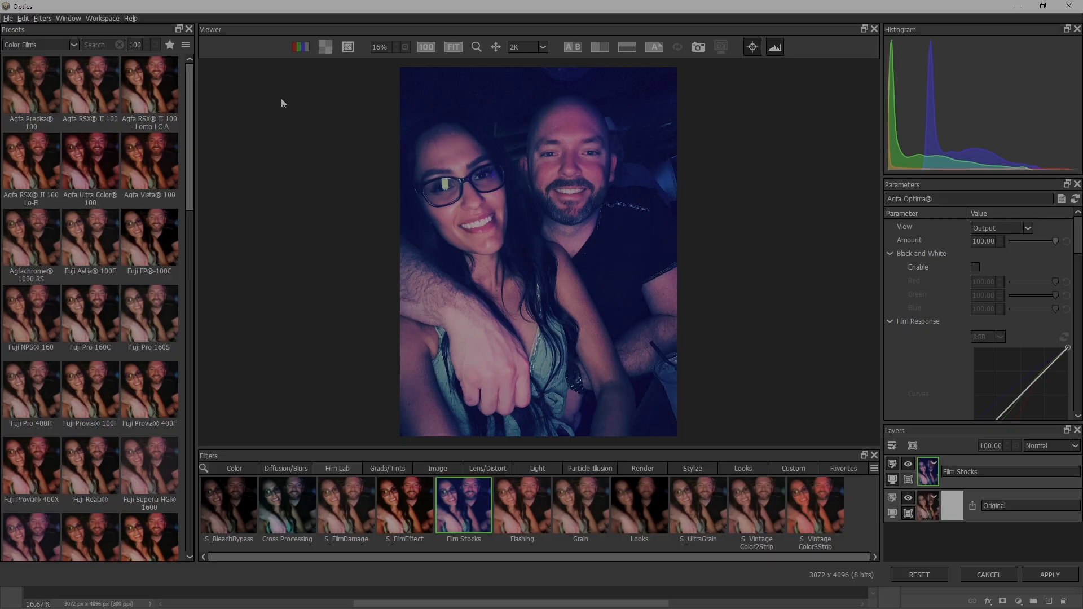
{"action": "left_click", "coordinate": [35, 89]}
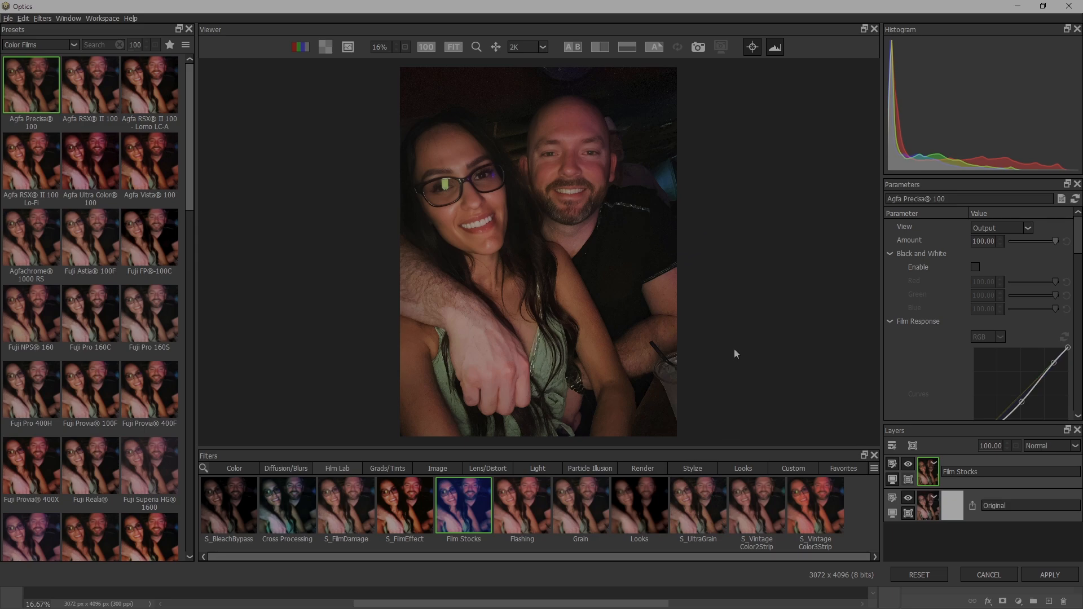
- Apply the Kodachrome 25 film stock preset and compare the couple photo with and without the Film Stocks layer
{"action": "left_click", "coordinate": [910, 465]}
{"action": "left_click", "coordinate": [909, 465]}
{"action": "left_click_drag", "start_coordinate": [190, 199], "coordinate": [203, 348]}
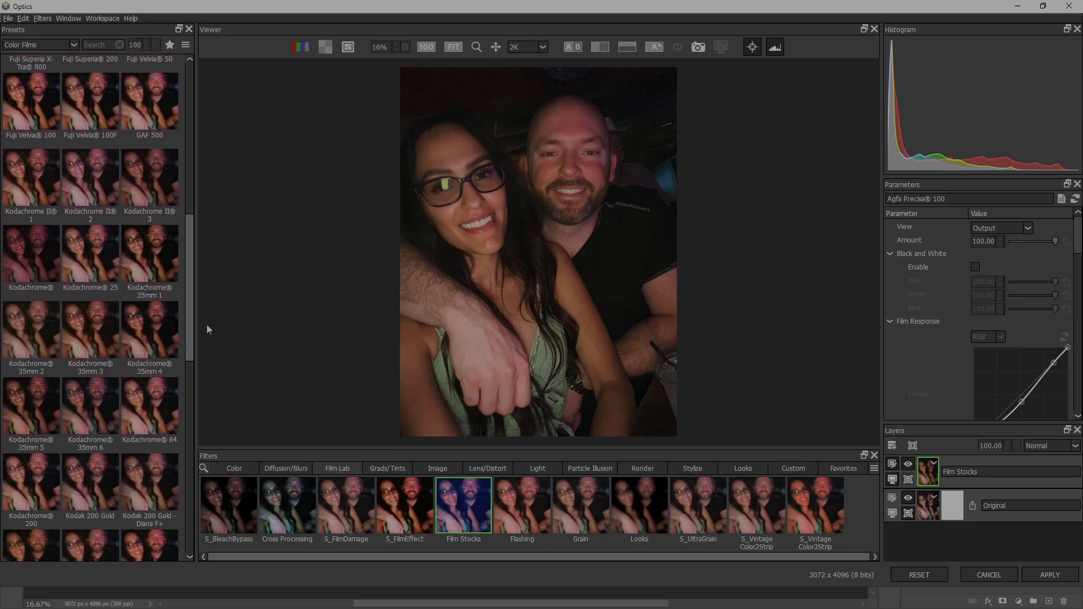
{"action": "left_click", "coordinate": [92, 257]}
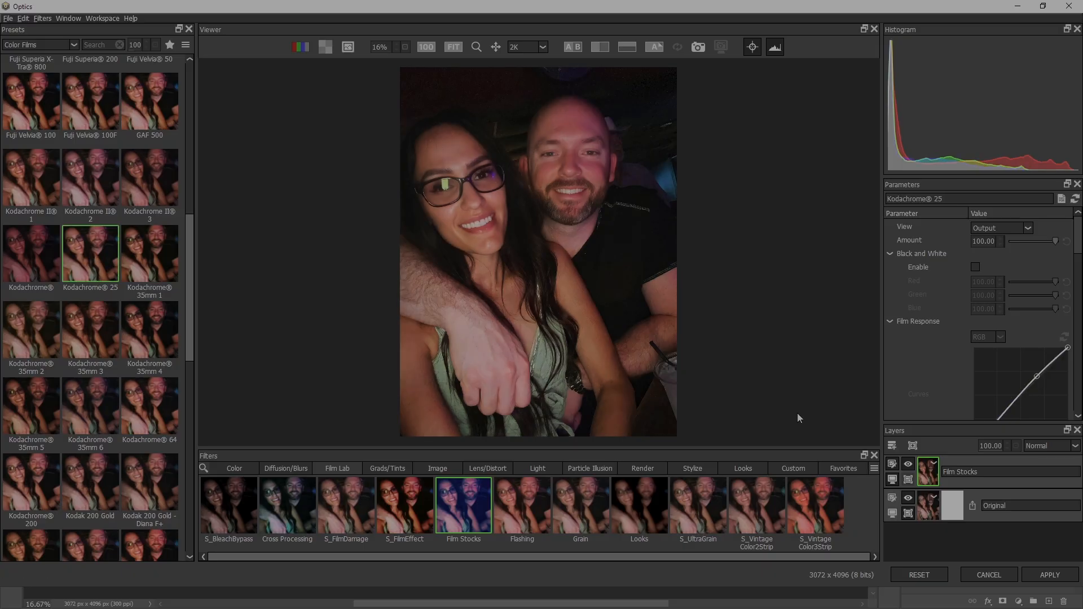
{"action": "left_click", "coordinate": [909, 466]}
{"action": "left_click", "coordinate": [909, 466]}
{"action": "left_click_drag", "start_coordinate": [191, 266], "coordinate": [204, 76]}
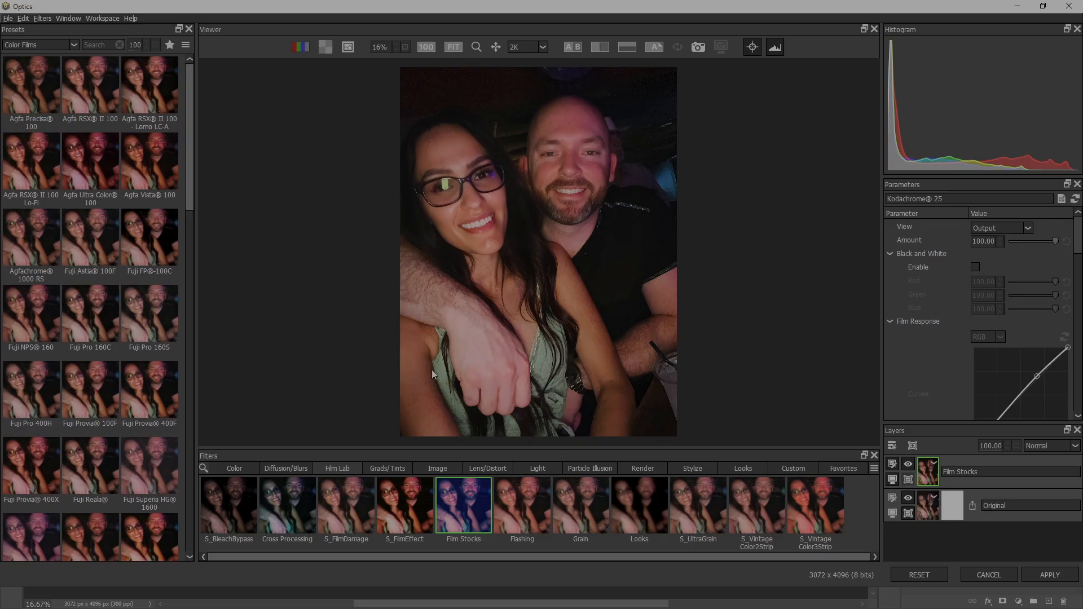
- Add a new layer above Film Stocks and try the Black and White, Color Correct and Enhancing filters on it
{"action": "left_click", "coordinate": [893, 447]}
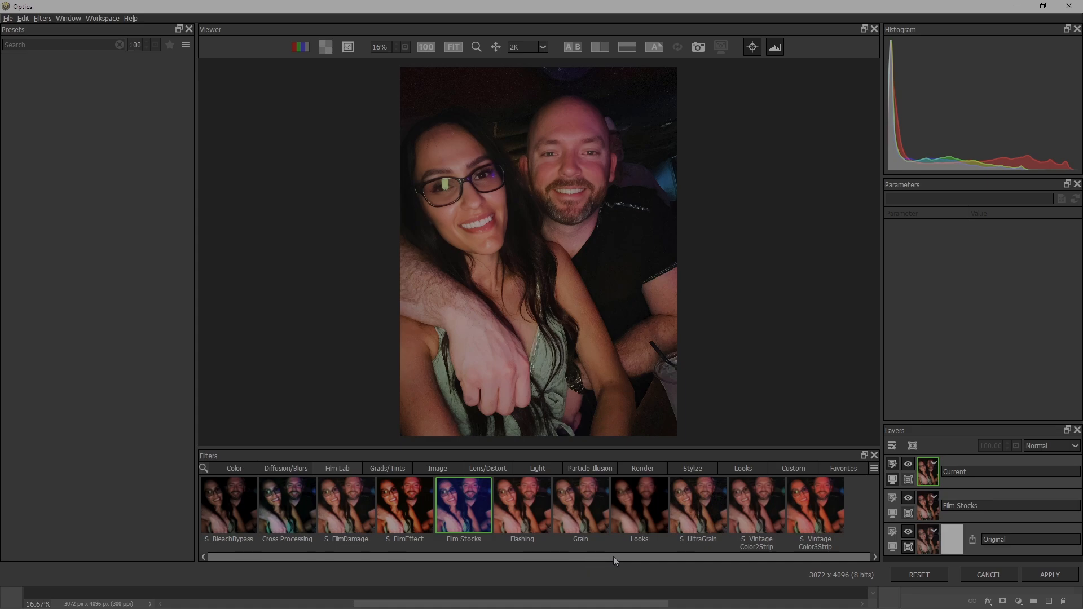
{"action": "left_click", "coordinate": [248, 469]}
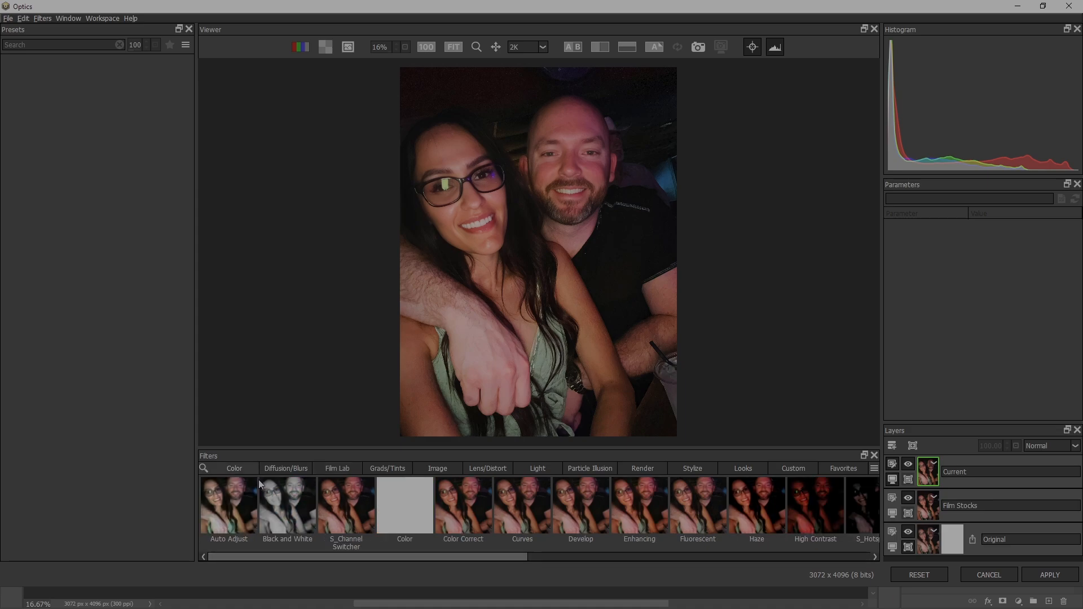
{"action": "left_click", "coordinate": [283, 504]}
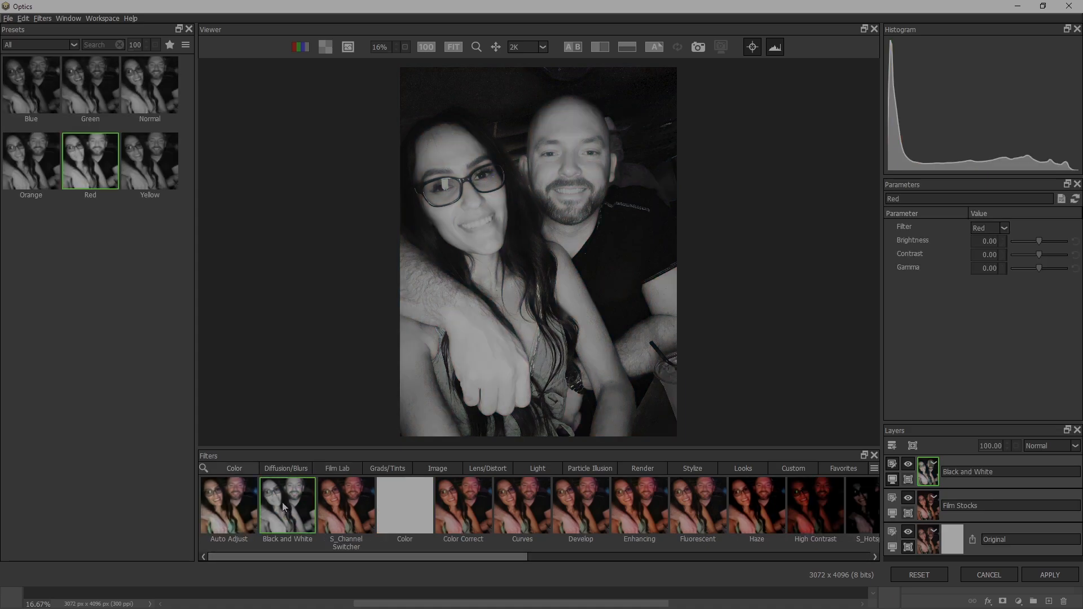
{"action": "left_click", "coordinate": [472, 511]}
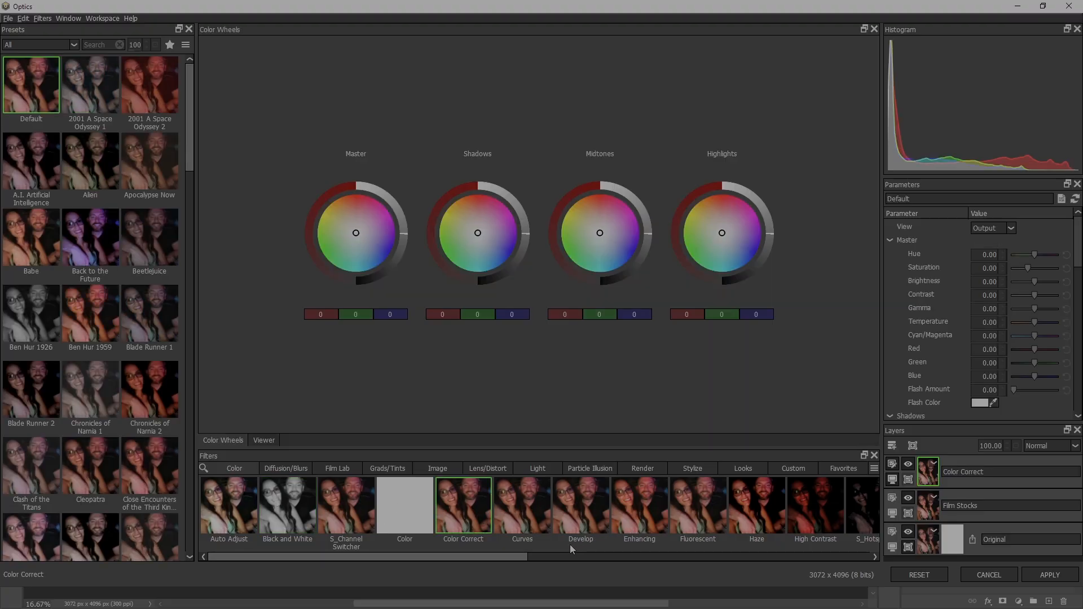
{"action": "left_click", "coordinate": [637, 520]}
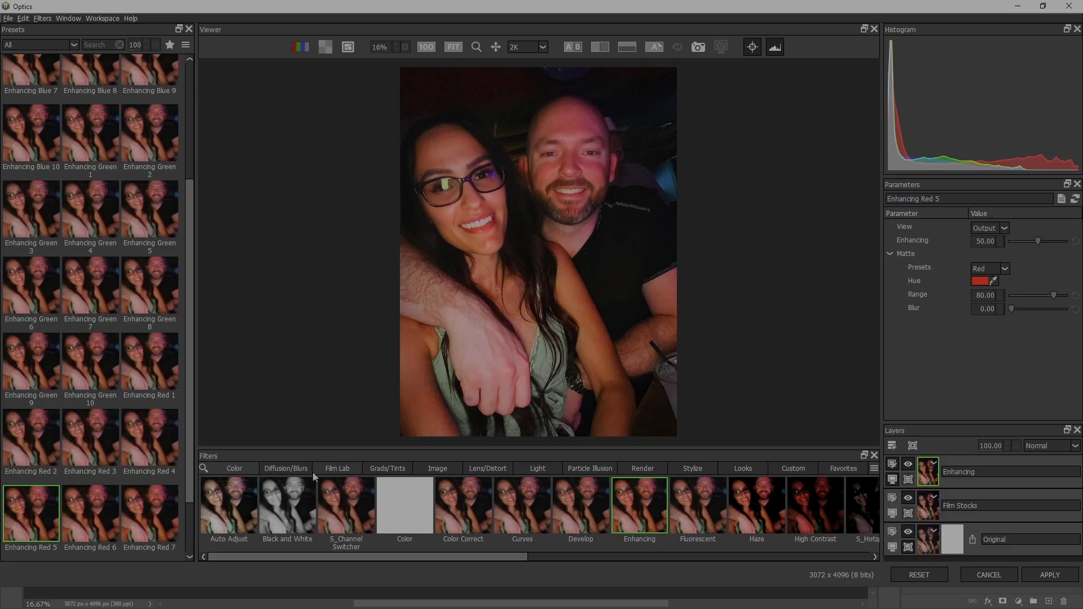
- Look through the Lens/Distort filters and try Ambient Light, S_GlintRainbow and S_Glint from the Light category
{"action": "left_click", "coordinate": [498, 470]}
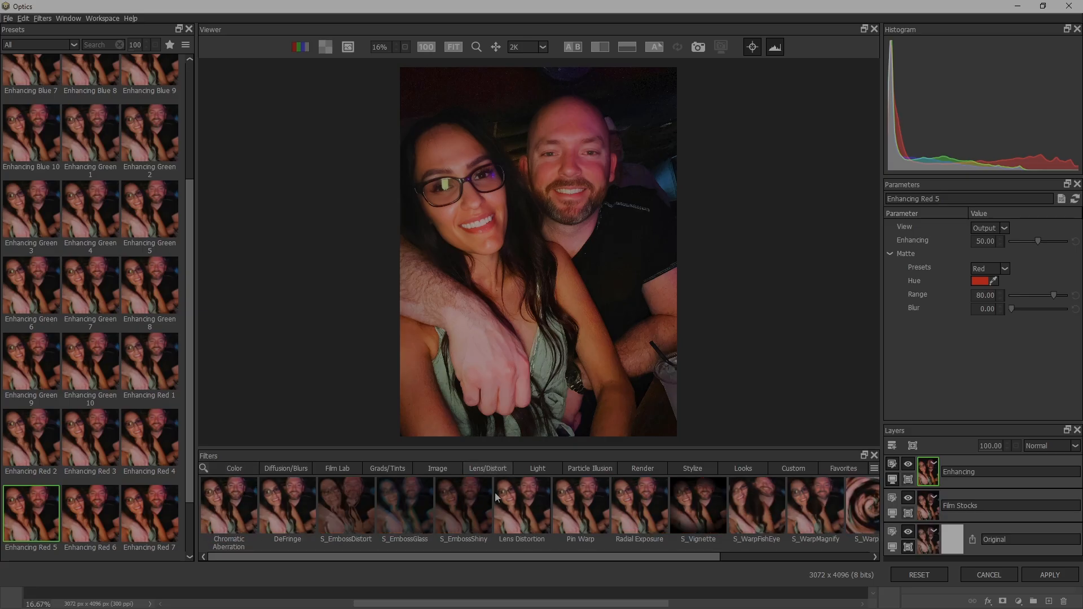
{"action": "left_click_drag", "start_coordinate": [568, 557], "coordinate": [424, 557]}
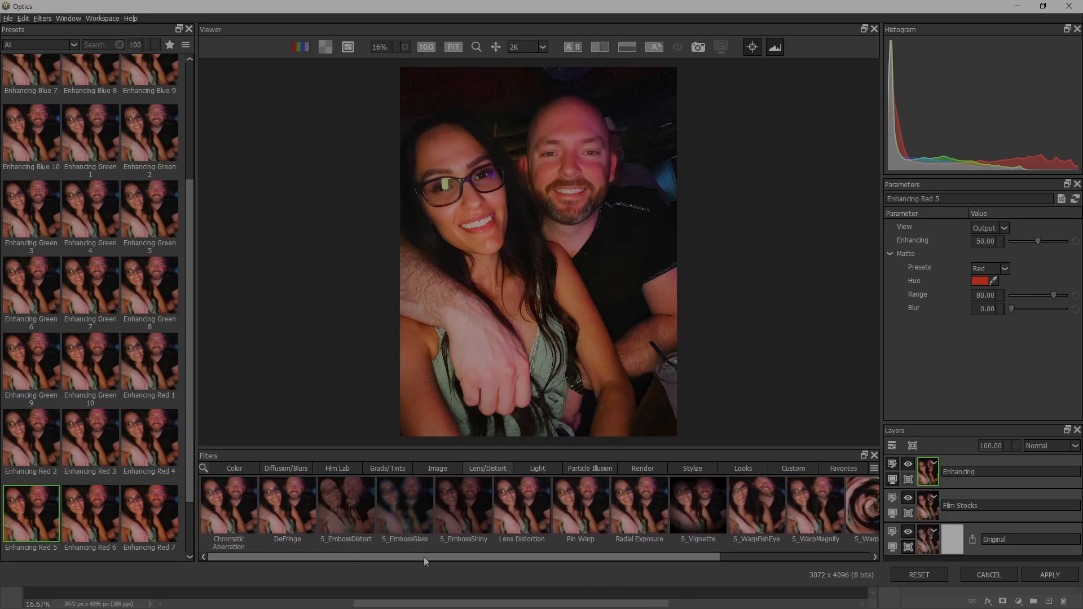
{"action": "left_click", "coordinate": [539, 468]}
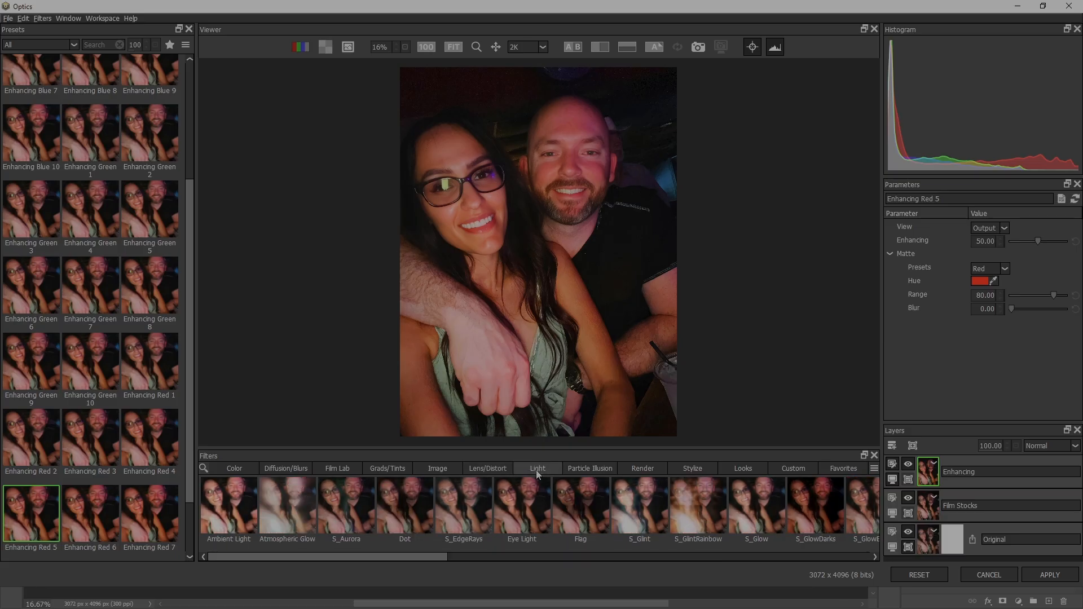
{"action": "left_click", "coordinate": [206, 514]}
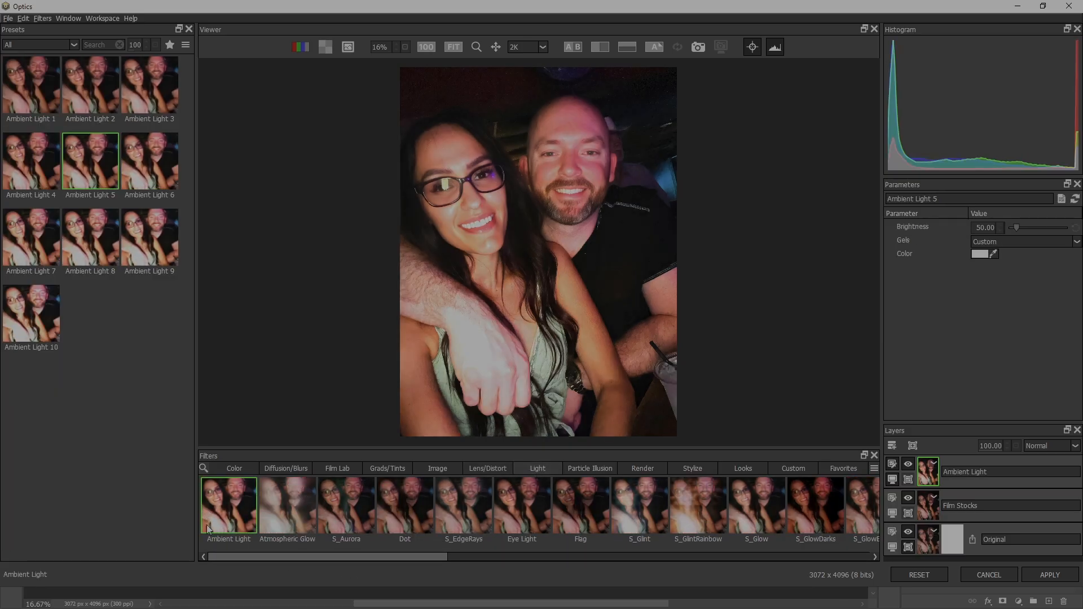
{"action": "left_click", "coordinate": [688, 513]}
{"action": "left_click", "coordinate": [625, 506]}
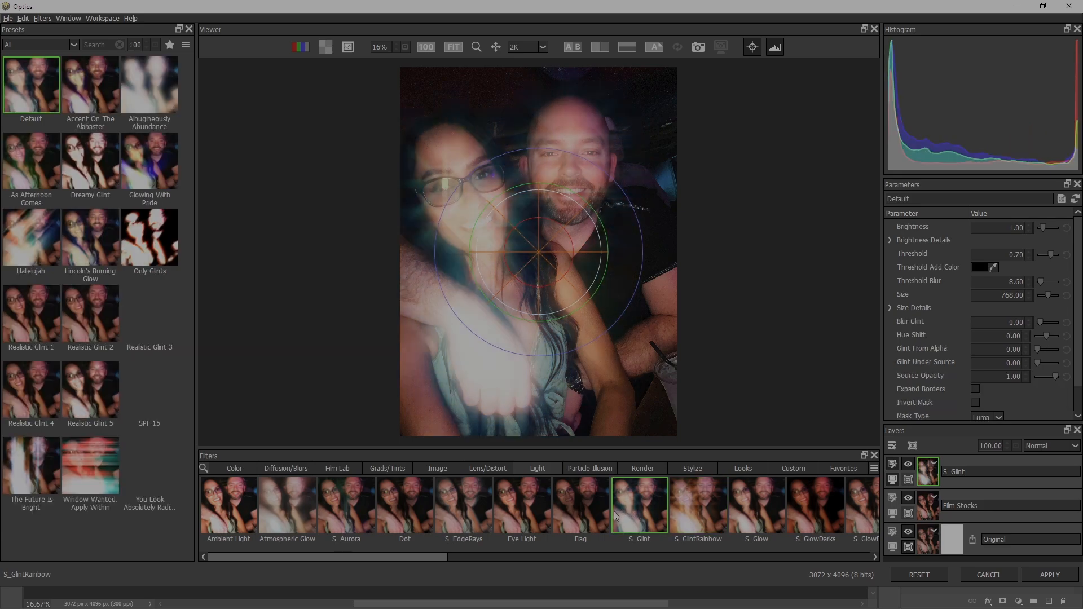
- Try the S_LensFlare filter with its pivot on the man's forehead and its hotspot just above the woman's head
{"action": "left_click_drag", "start_coordinate": [434, 556], "coordinate": [636, 554]}
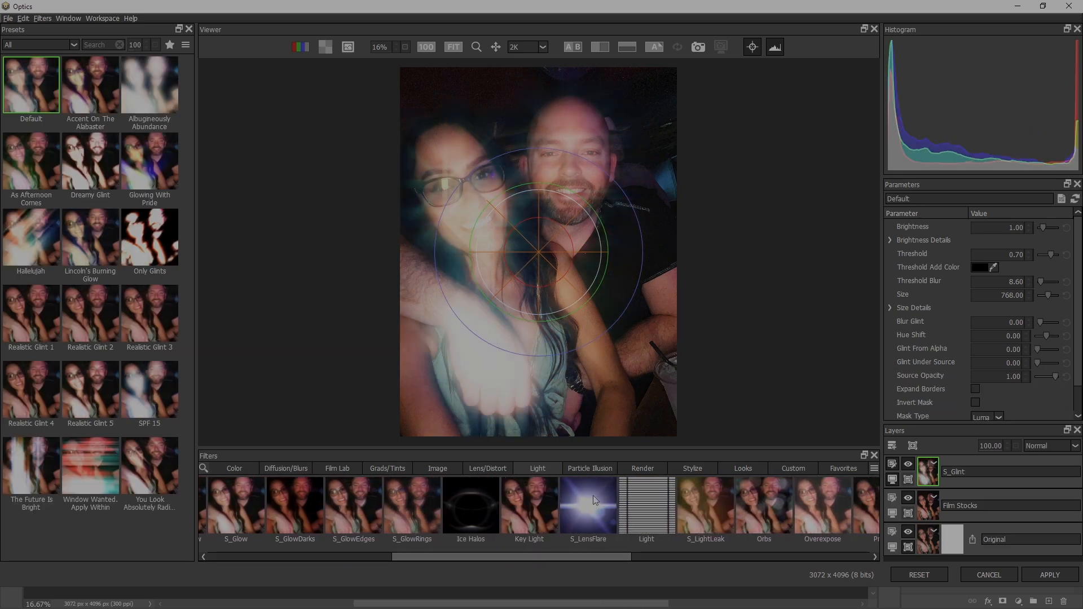
{"action": "left_click", "coordinate": [594, 499]}
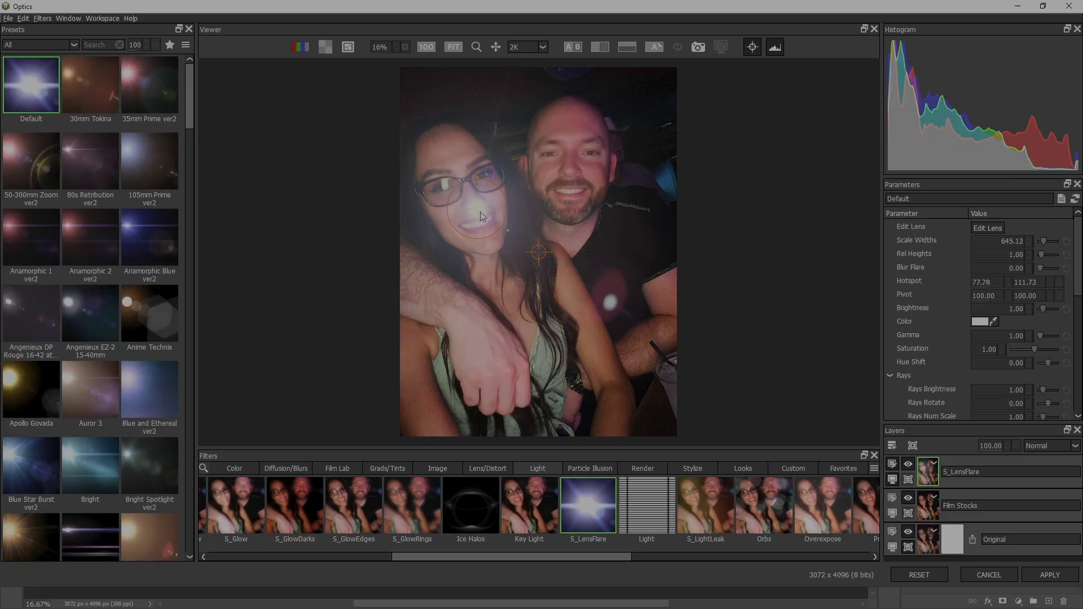
{"action": "left_click_drag", "start_coordinate": [538, 252], "coordinate": [489, 143]}
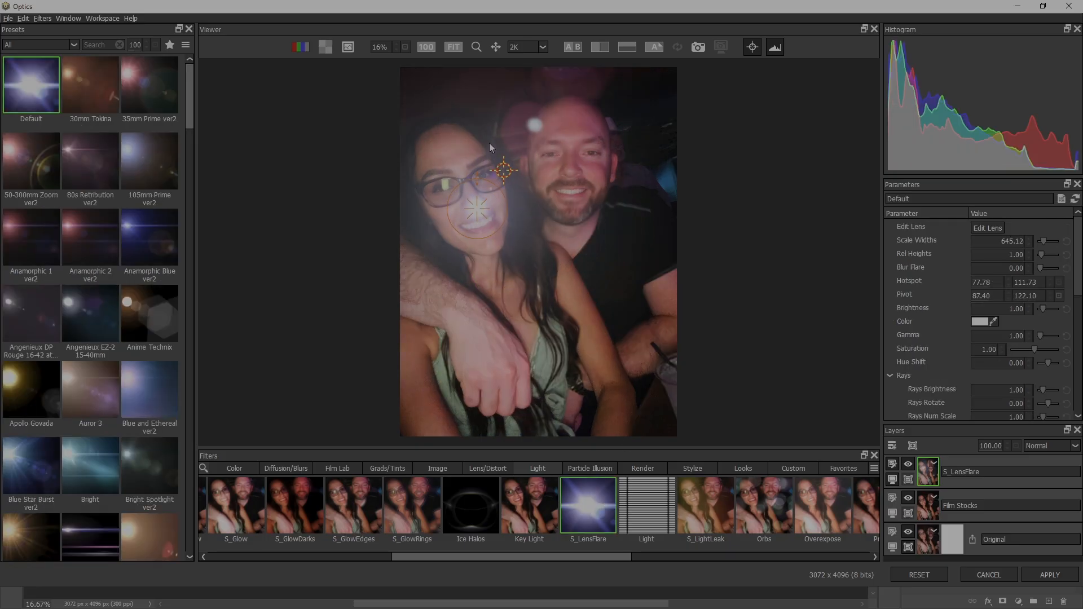
{"action": "left_click", "coordinate": [573, 118]}
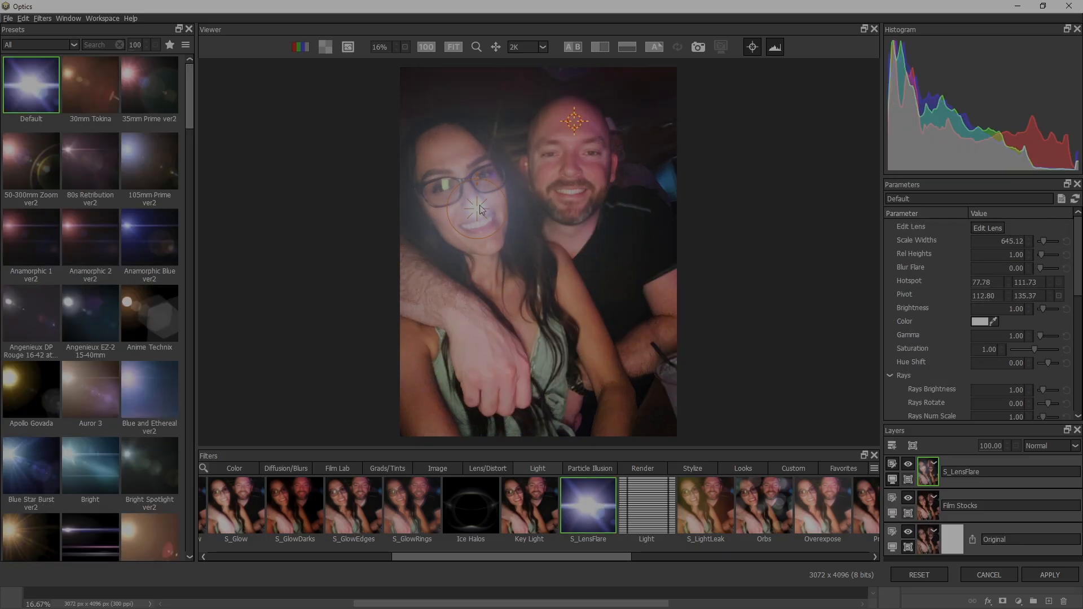
{"action": "left_click_drag", "start_coordinate": [480, 209], "coordinate": [459, 107]}
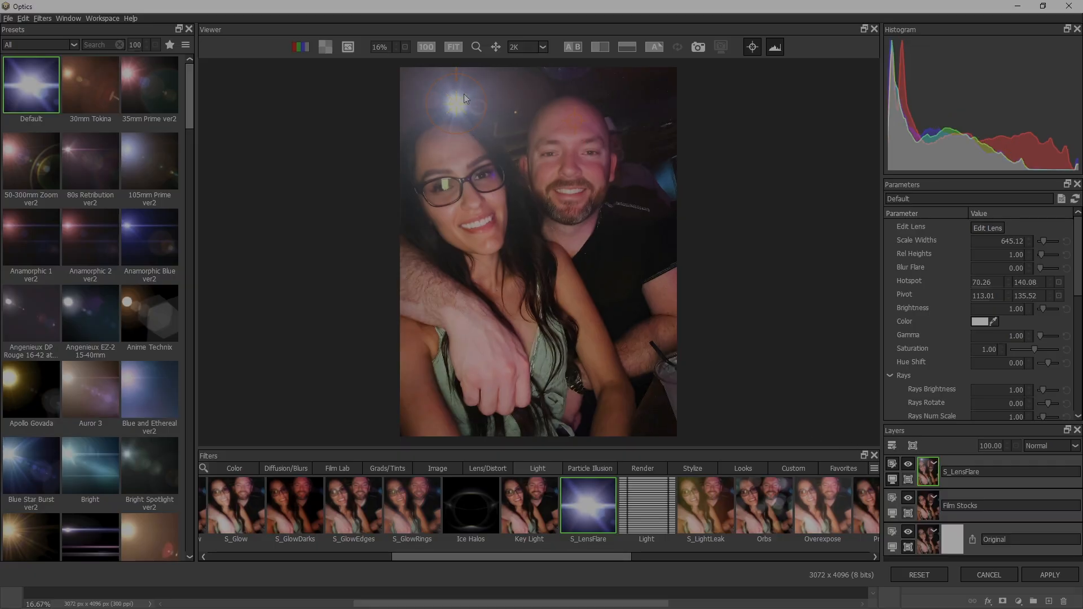
- Try the Light filter with the Single 22 and Double 15 window presets, moving the light onto the woman's face
{"action": "left_click", "coordinate": [656, 515]}
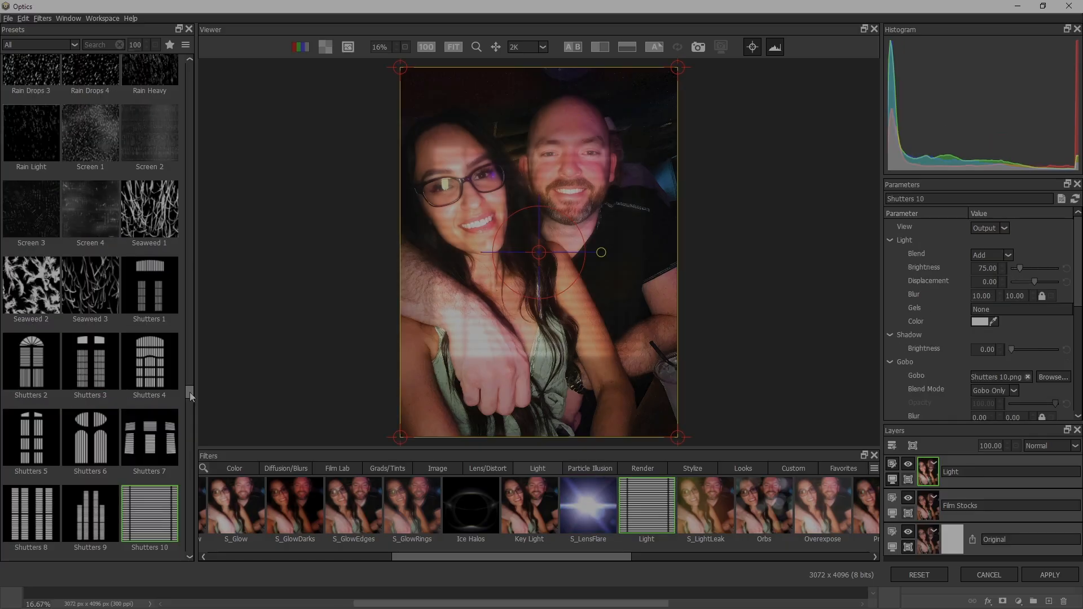
{"action": "left_click_drag", "start_coordinate": [189, 395], "coordinate": [188, 414]}
{"action": "left_click", "coordinate": [109, 439]}
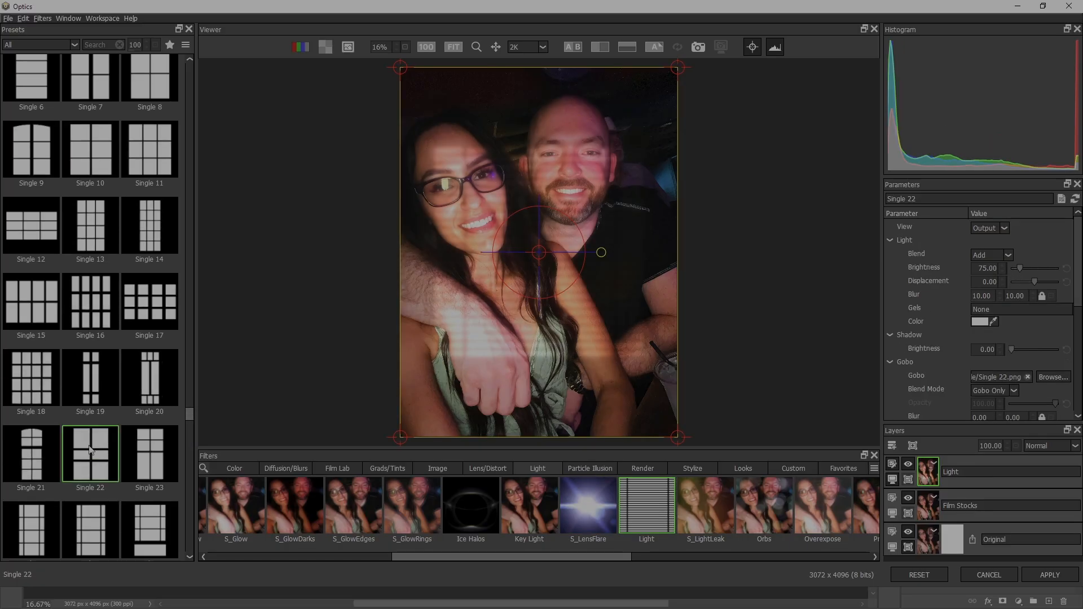
{"action": "left_click_drag", "start_coordinate": [539, 252], "coordinate": [495, 207]}
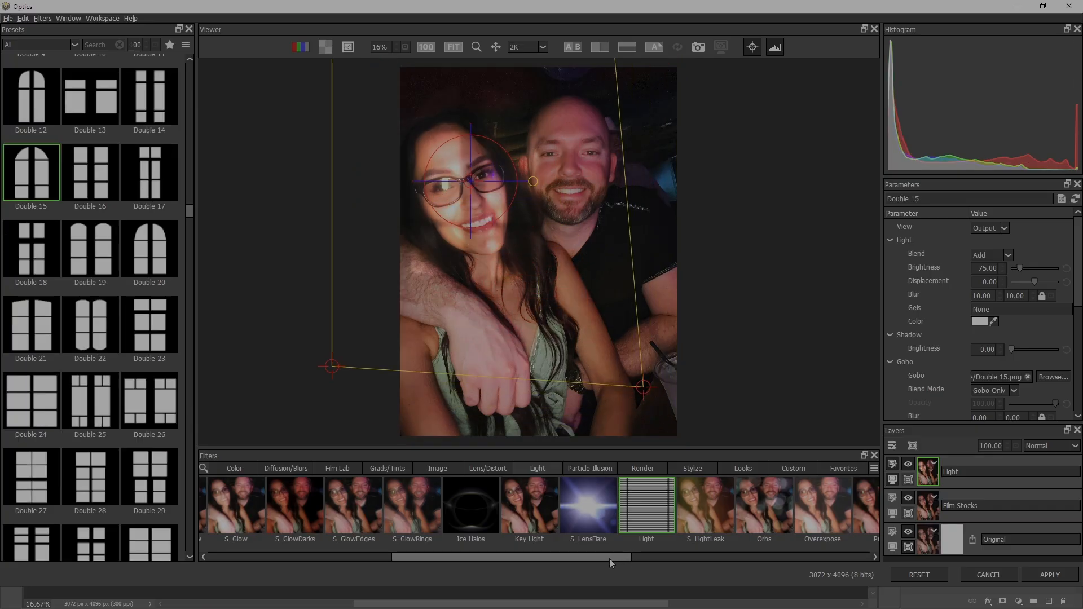
- Try the S_LightLeak filter and the Orbs filter with its Cool Vignette and Black And White presets
{"action": "left_click", "coordinate": [694, 523]}
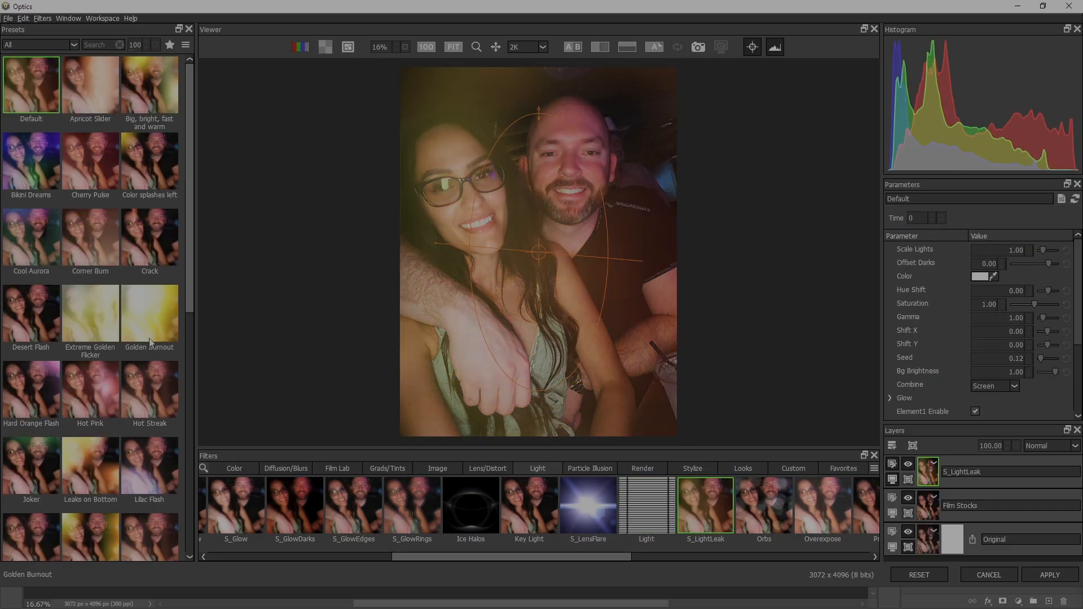
{"action": "left_click_drag", "start_coordinate": [188, 280], "coordinate": [174, 244]}
{"action": "left_click_drag", "start_coordinate": [611, 558], "coordinate": [711, 554]}
{"action": "left_click", "coordinate": [434, 509]}
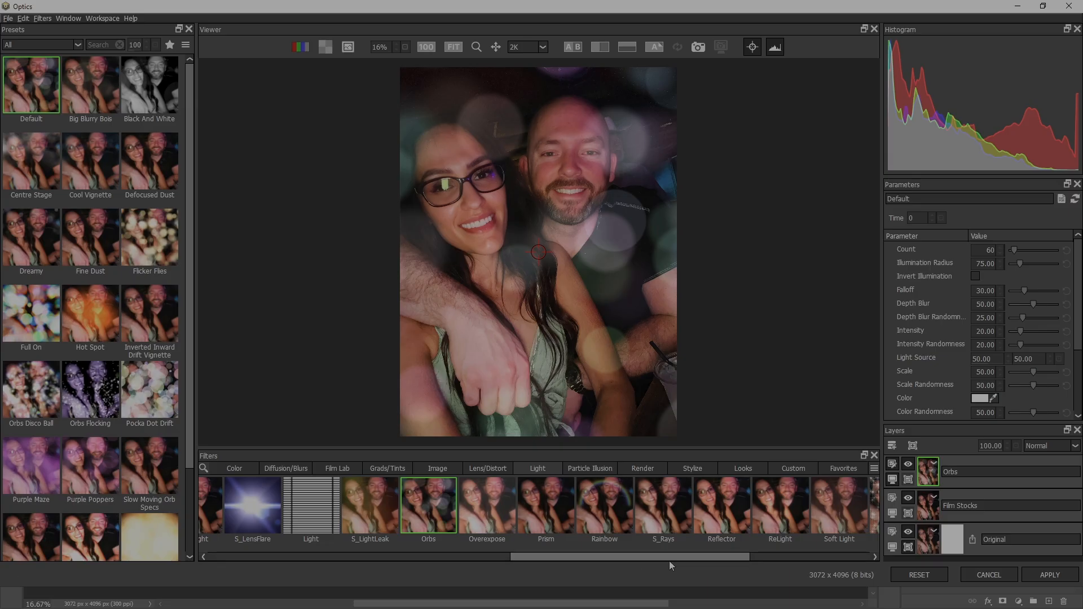
{"action": "left_click", "coordinate": [95, 169]}
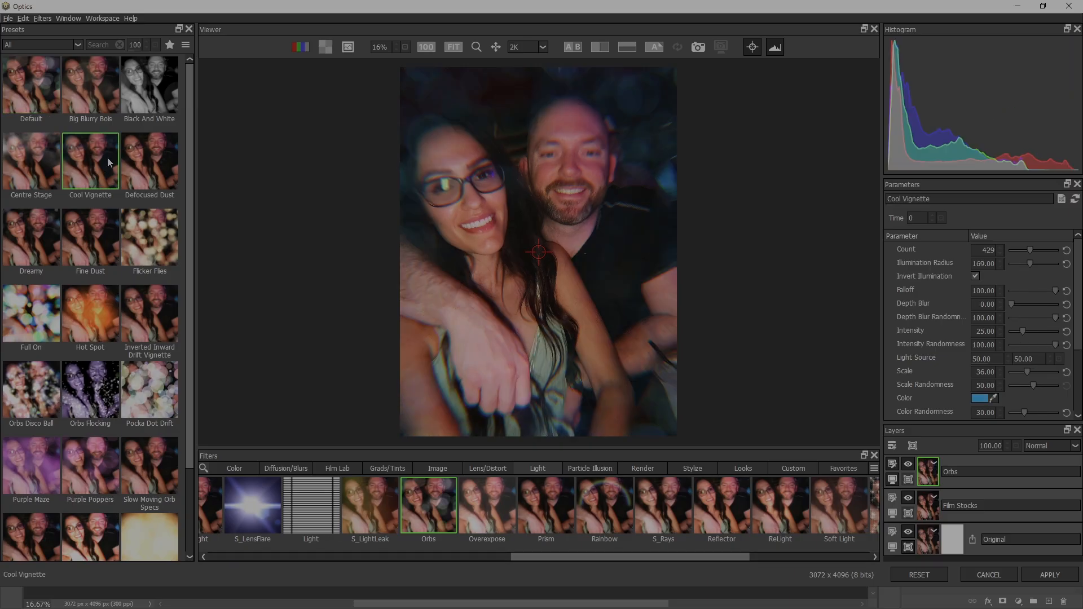
{"action": "left_click", "coordinate": [149, 93]}
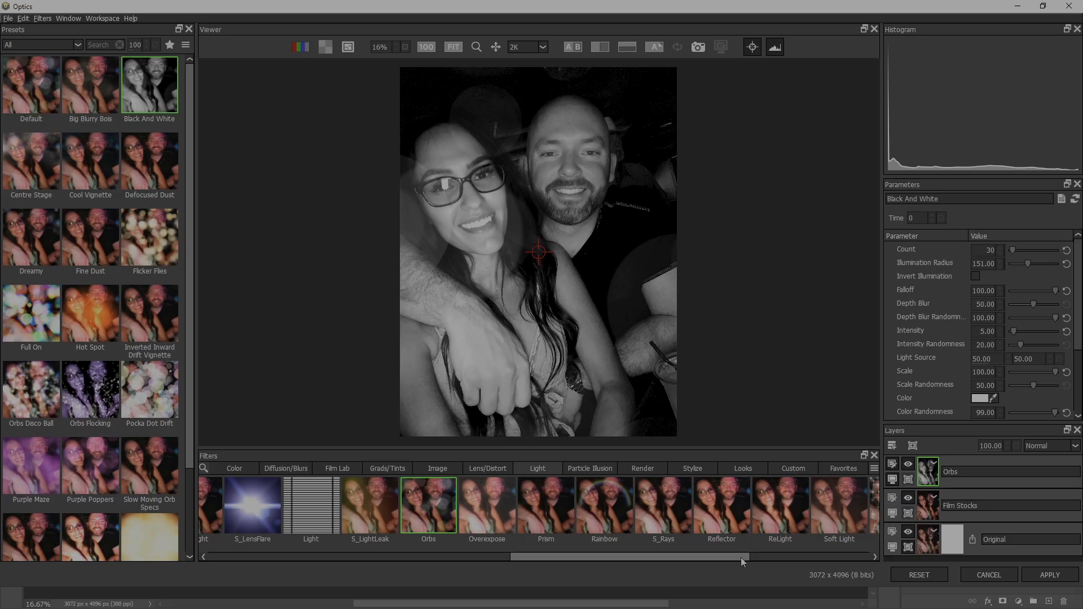
- Apply the S_Sparkles filter, trying the LA Story preset and settling on Diamond Sparkles
{"action": "left_click_drag", "start_coordinate": [717, 555], "coordinate": [851, 552]}
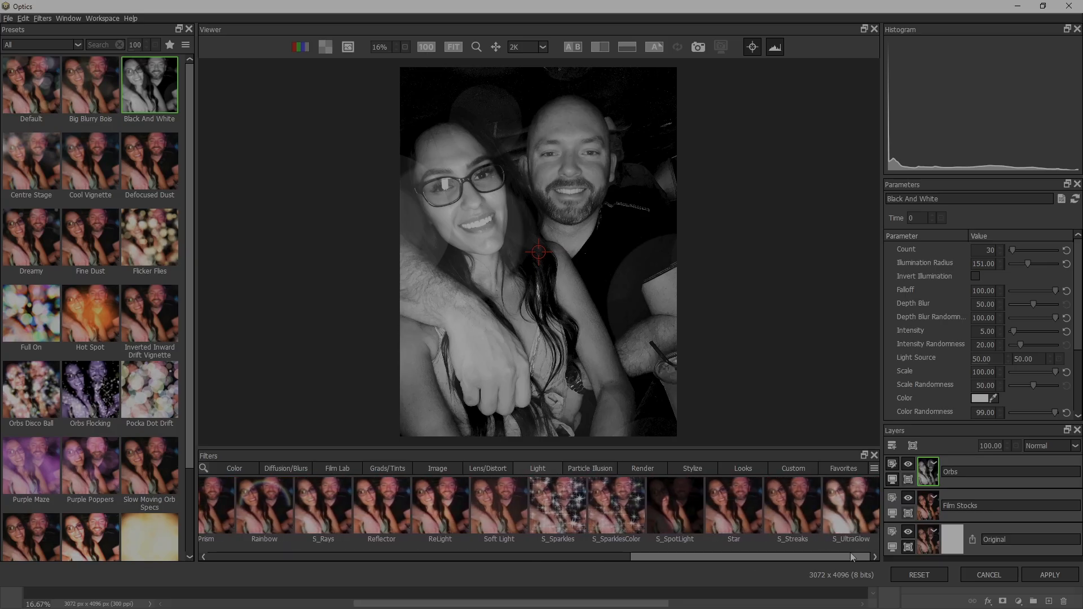
{"action": "left_click", "coordinate": [564, 517]}
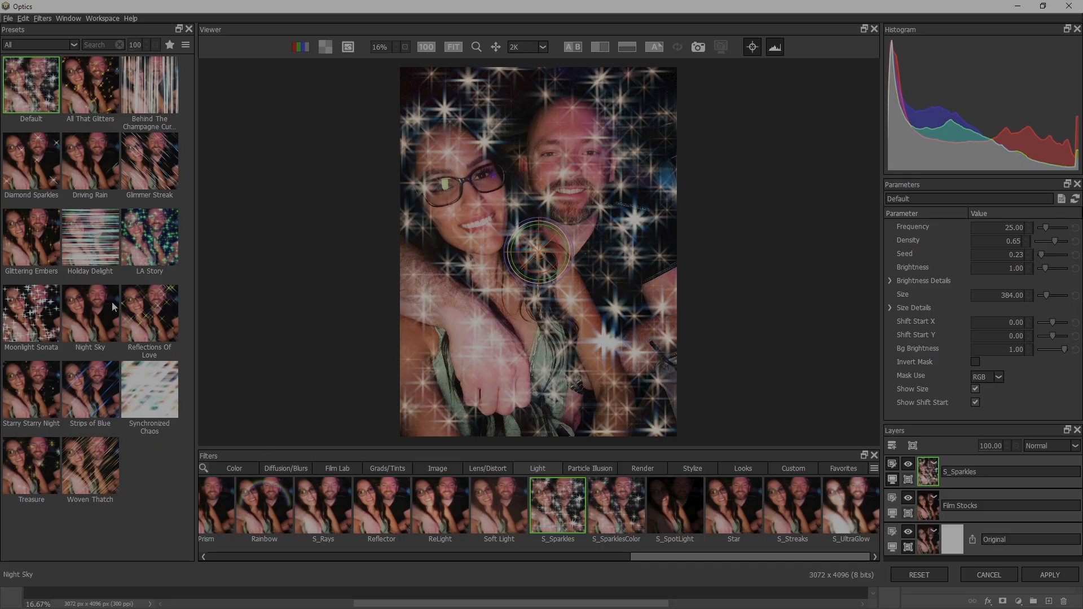
{"action": "left_click", "coordinate": [146, 241]}
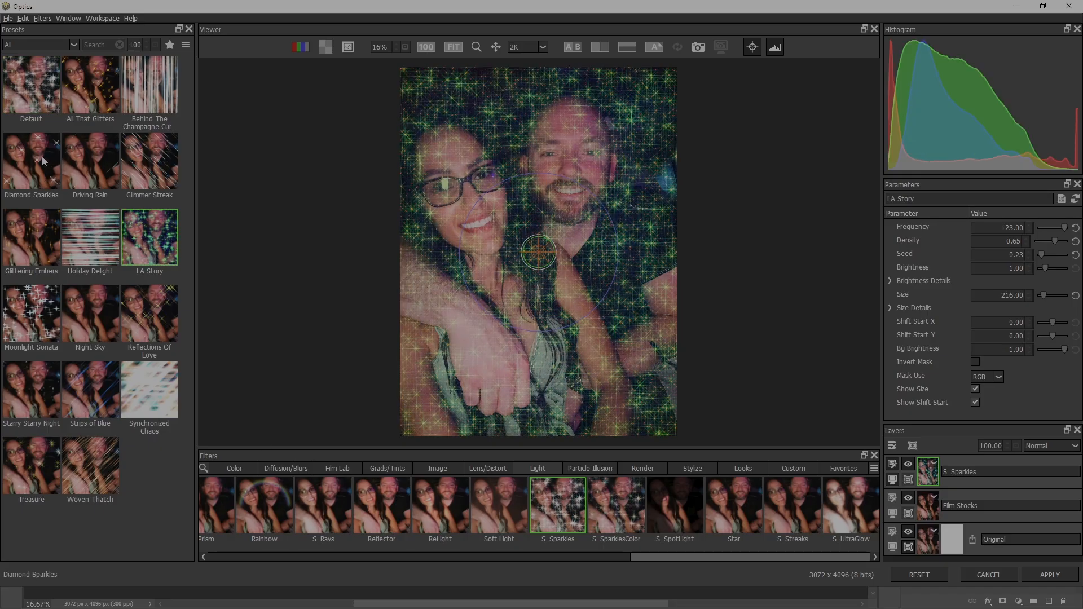
{"action": "left_click", "coordinate": [41, 168]}
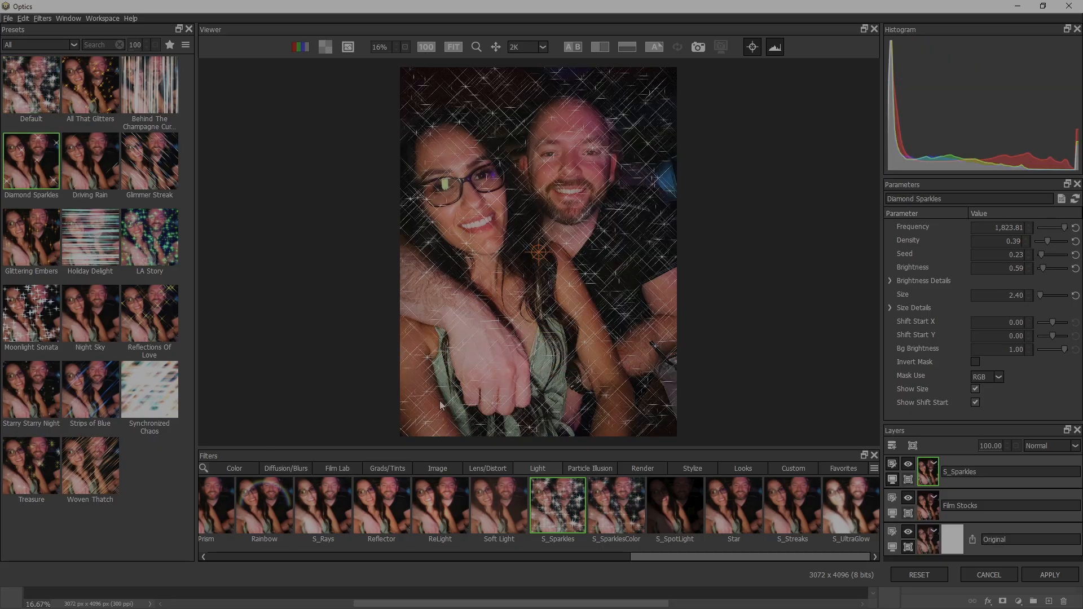